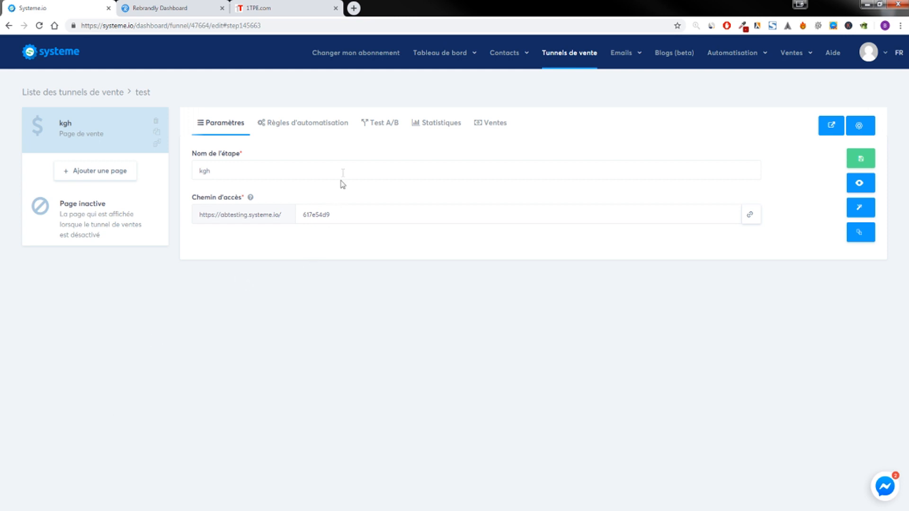
double_click(334, 209)
click(345, 268)
click(84, 170)
click(382, 177)
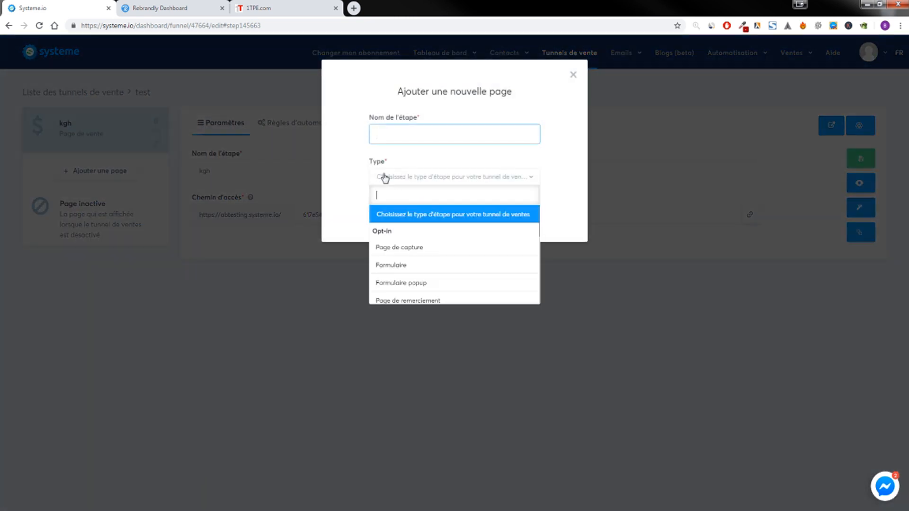
scroll(416, 291, down, 2)
click(415, 285)
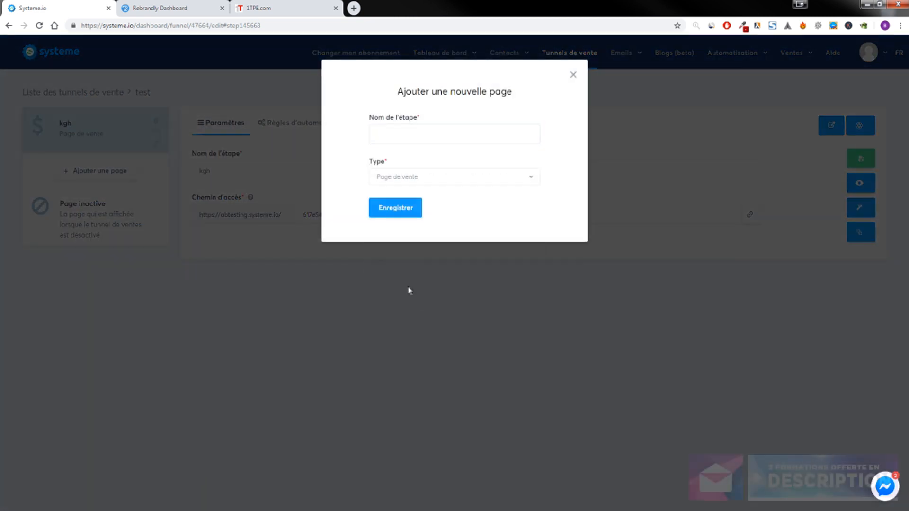
click(572, 75)
click(288, 243)
drag(367, 213, 234, 202)
click(305, 252)
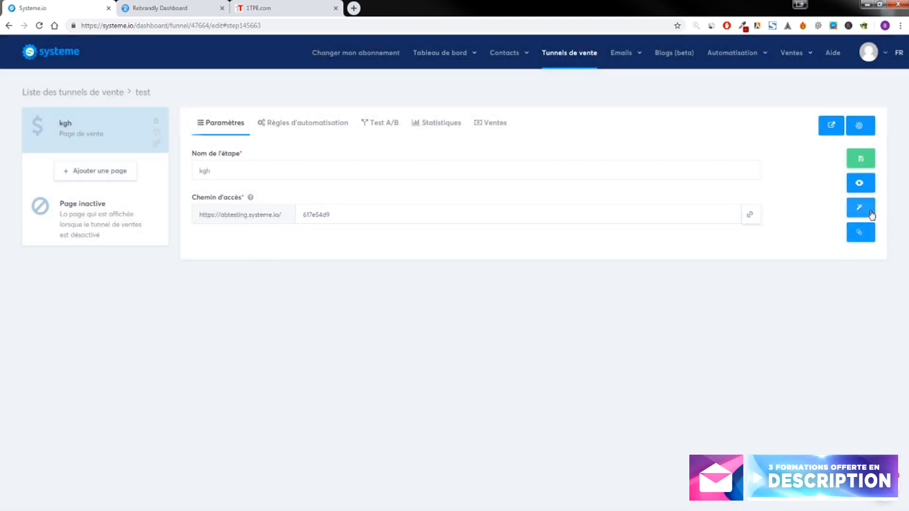
Open the kgh sales page for editing and add a section containing a button in mobile view.
click(861, 207)
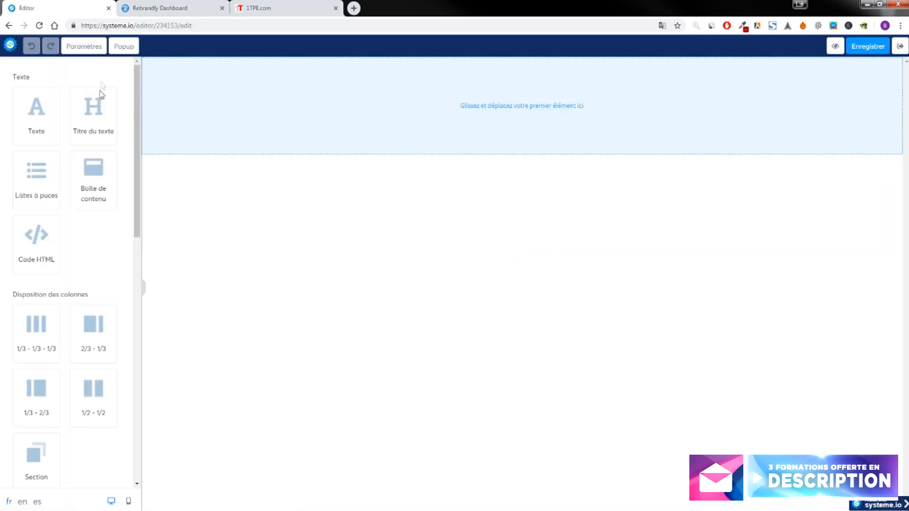
click(128, 501)
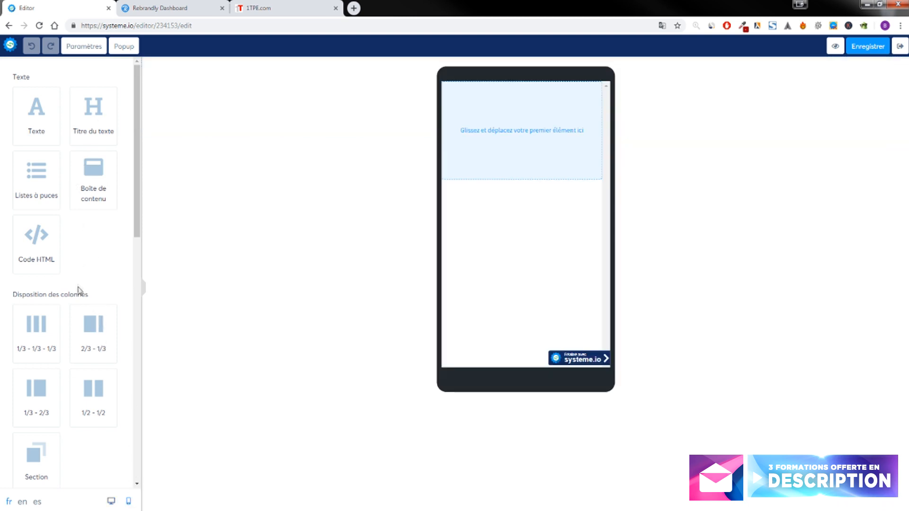
scroll(71, 322, down, 2)
drag(40, 374, 511, 156)
scroll(90, 312, down, 3)
drag(93, 303, 553, 122)
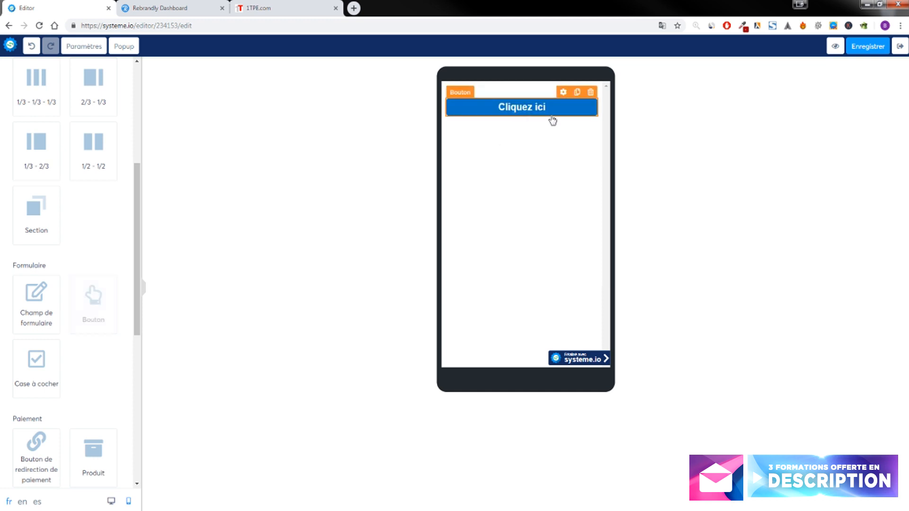
Examine the margin, colour, size and position settings of the section that holds the button.
click(601, 121)
click(601, 121)
click(602, 121)
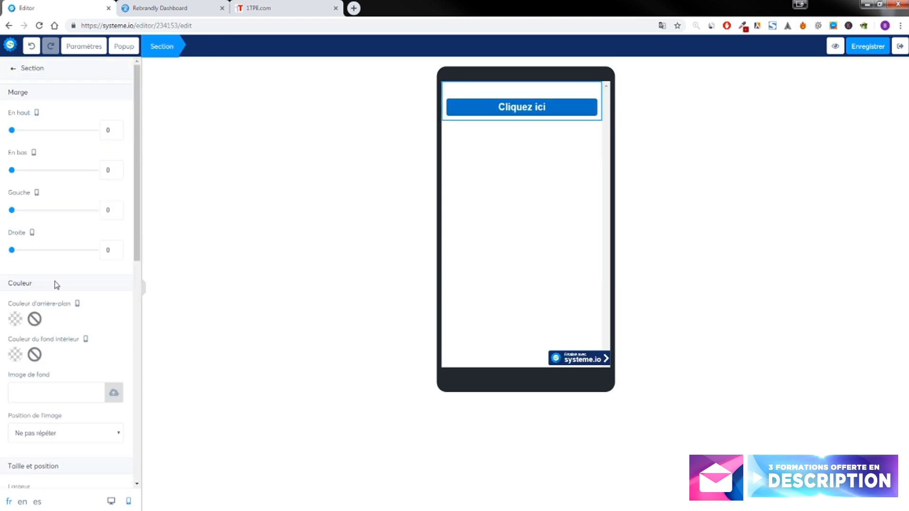
scroll(61, 322, down, 5)
scroll(80, 440, down, 1)
scroll(94, 413, down, 2)
click(43, 439)
click(32, 460)
click(537, 183)
Set the button's padding to 14 at the top and bottom and 3 on the sides.
click(510, 109)
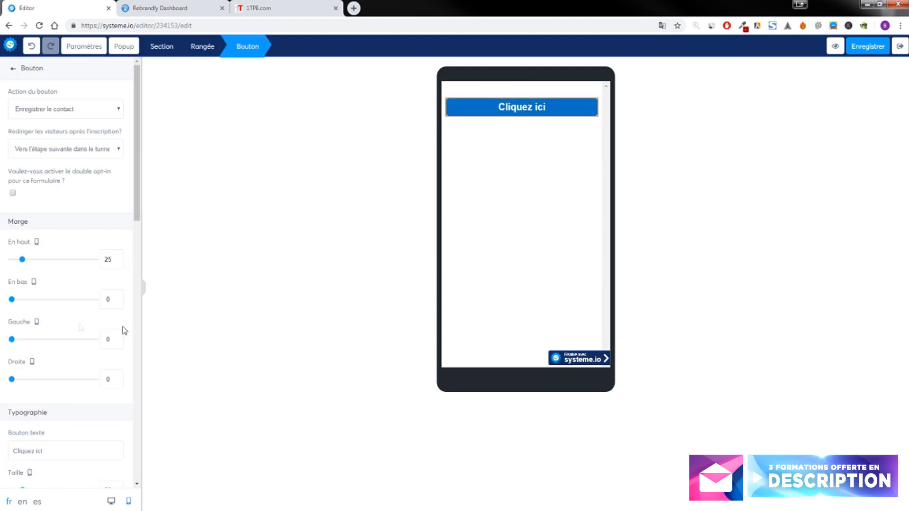
scroll(74, 286, down, 5)
scroll(59, 417, down, 3)
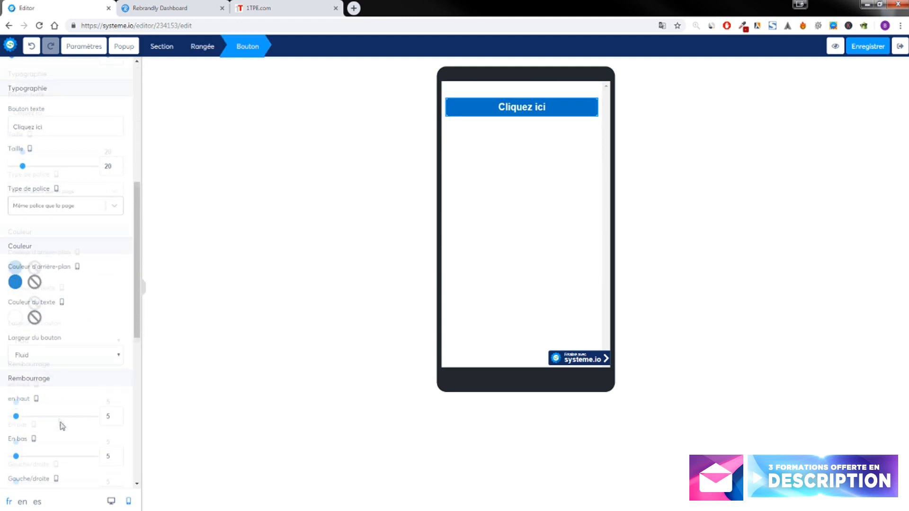
mouse_move(15, 425)
mouse_down()
mouse_move(105, 427)
mouse_move(15, 429)
mouse_up()
drag(17, 386, 23, 386)
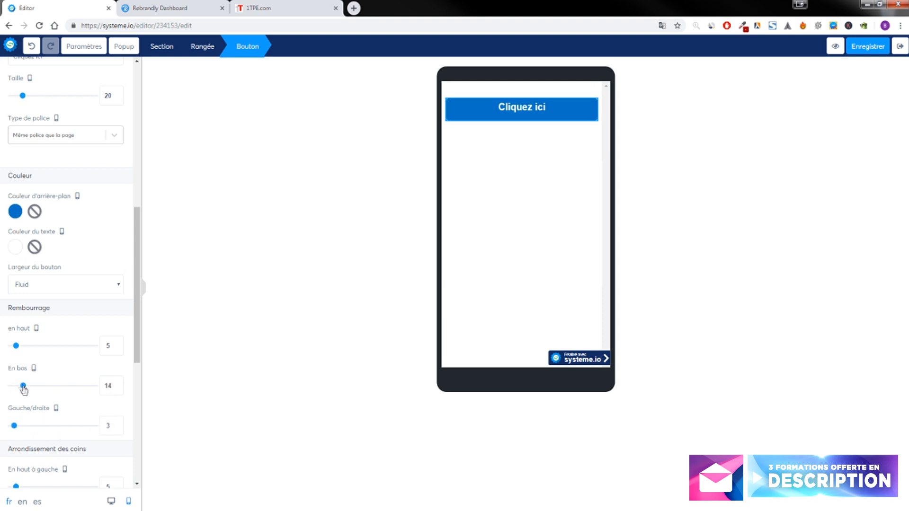
drag(15, 346, 29, 345)
double_click(109, 346)
text(14)
click(529, 186)
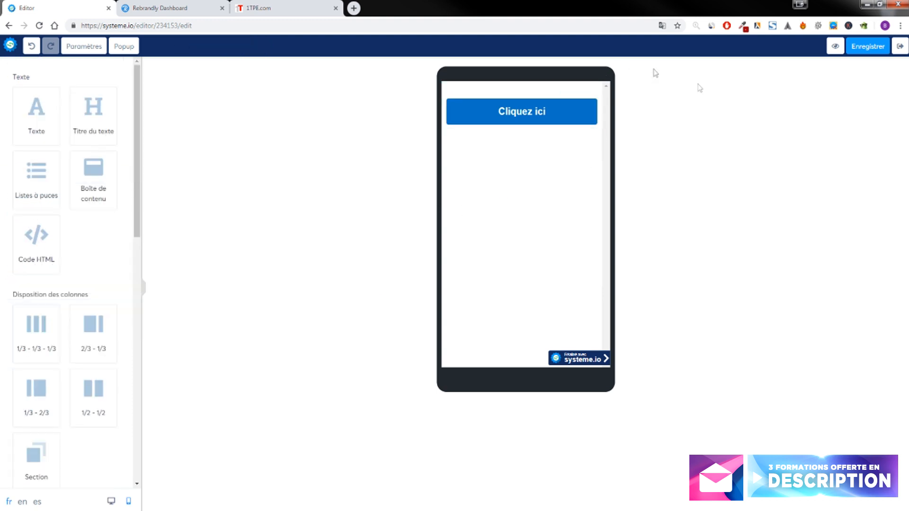
Save the sales page and preview its live version outside the editor.
click(855, 48)
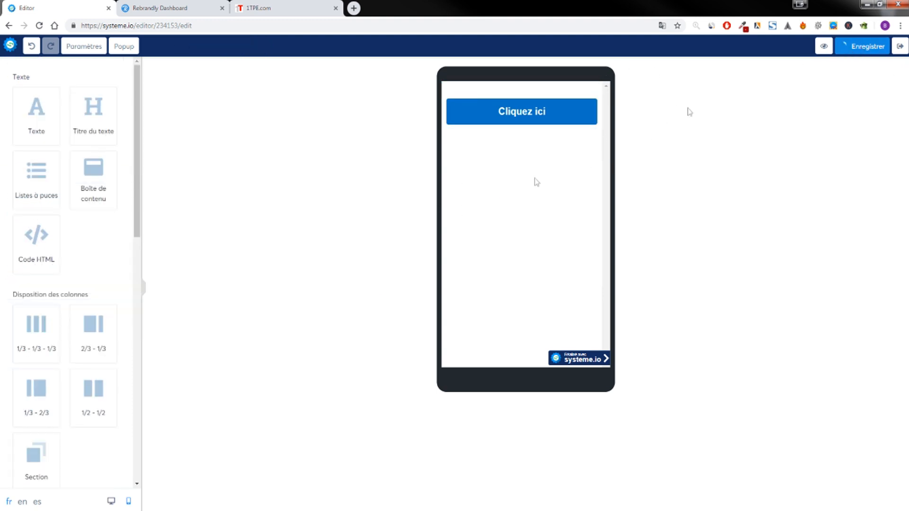
click(899, 48)
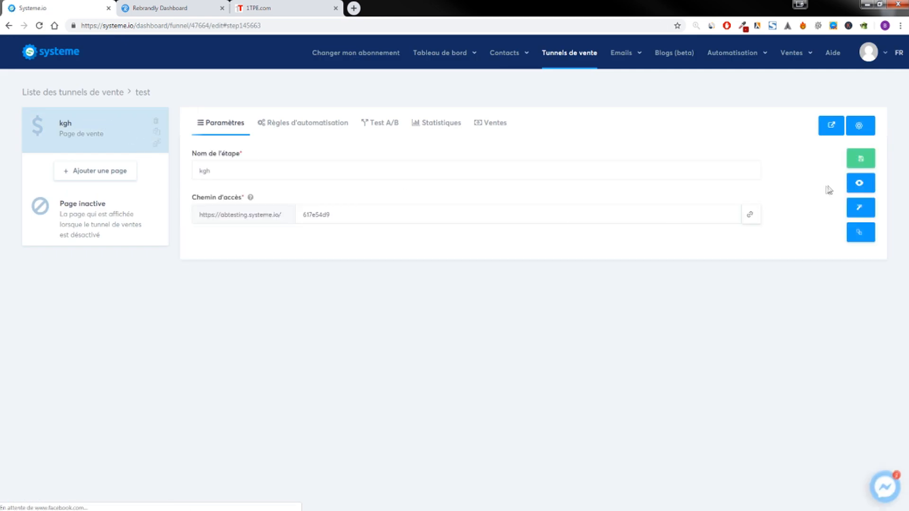
click(869, 183)
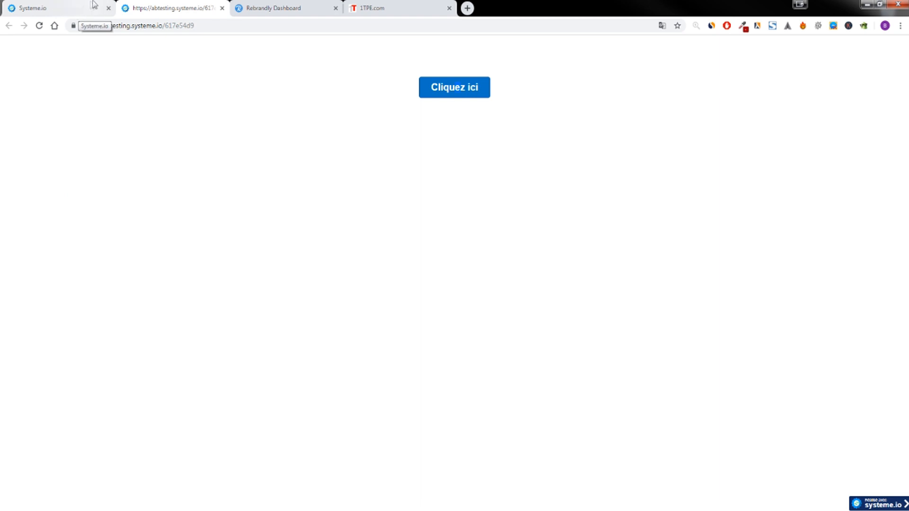
click(222, 8)
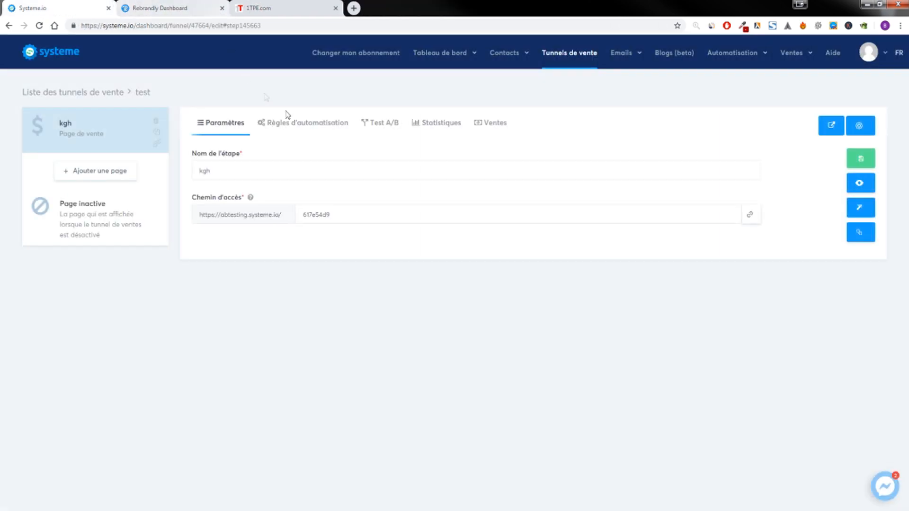
Create an A/B test variant of the kgh sales page by duplicating the original page.
click(376, 127)
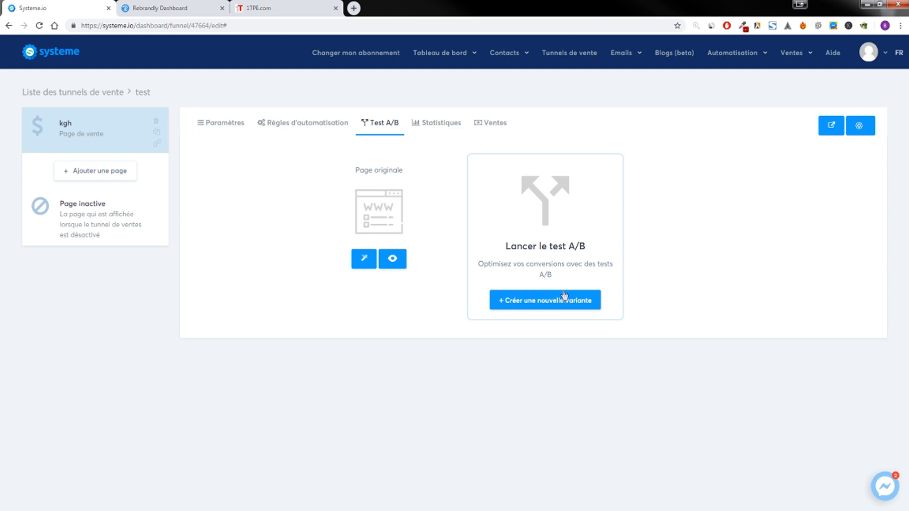
click(561, 307)
click(391, 289)
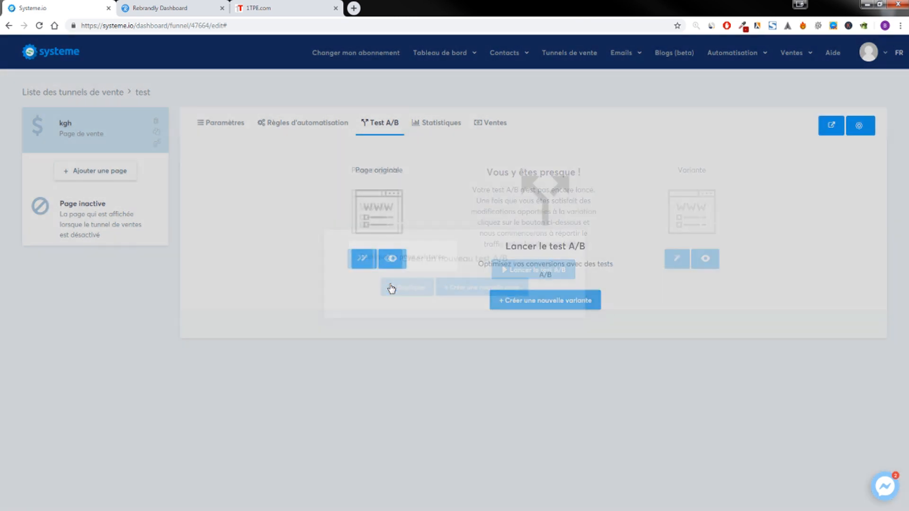
Preview the variant and the original page, compare their URLs, and return to the A/B test overview.
click(705, 259)
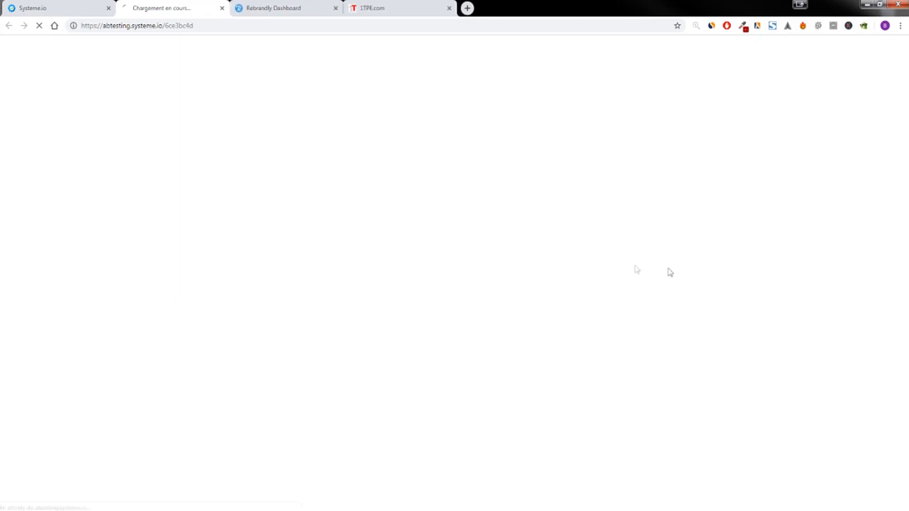
double_click(230, 27)
click(65, 7)
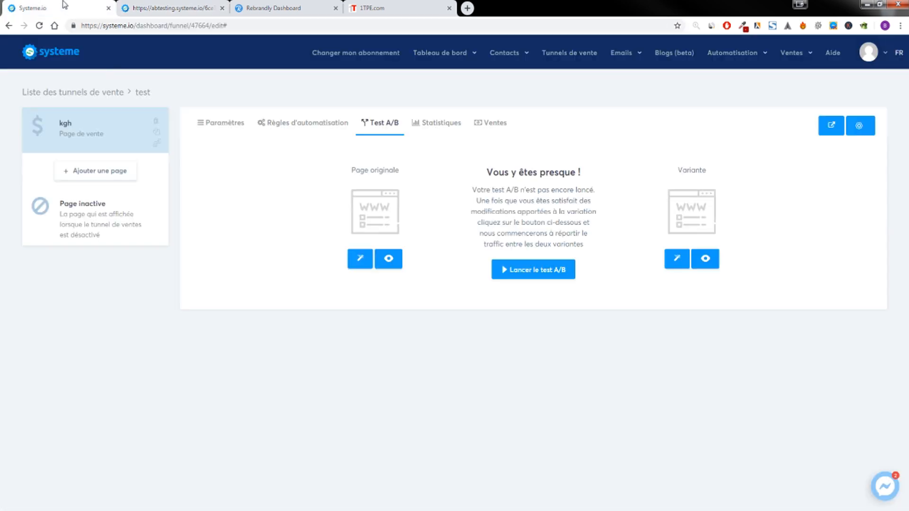
click(402, 261)
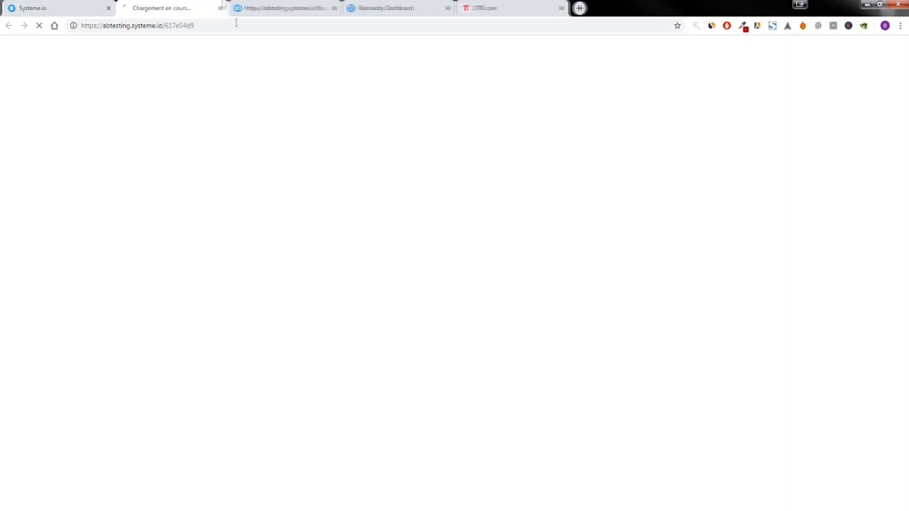
click(264, 10)
click(177, 27)
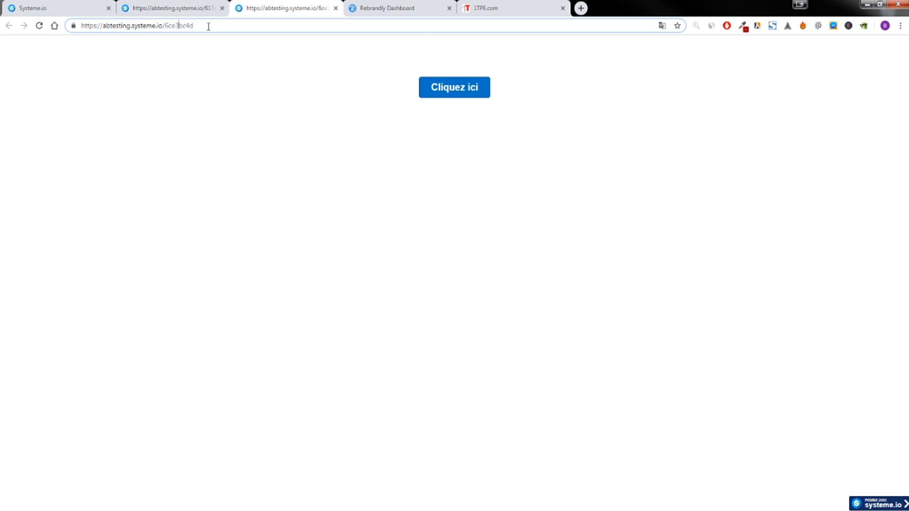
click(185, 8)
click(167, 29)
drag(194, 26, 192, 32)
click(222, 8)
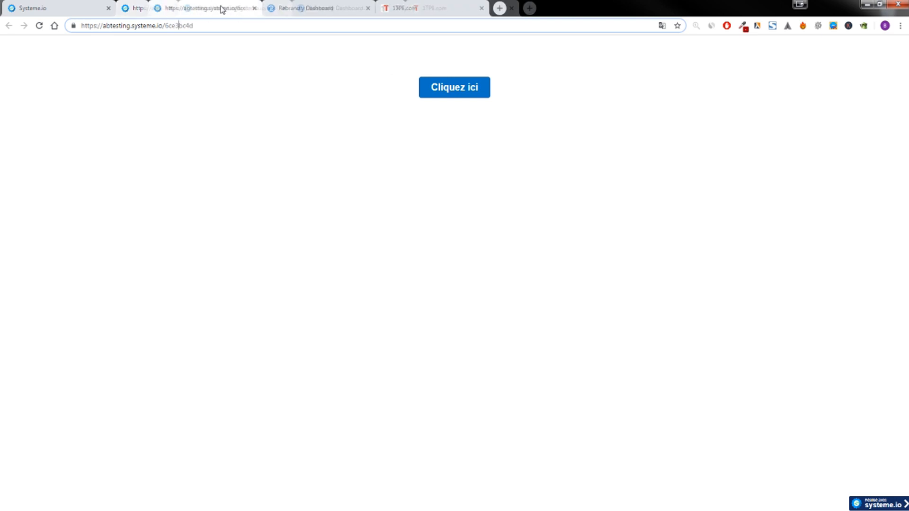
click(222, 8)
click(52, 8)
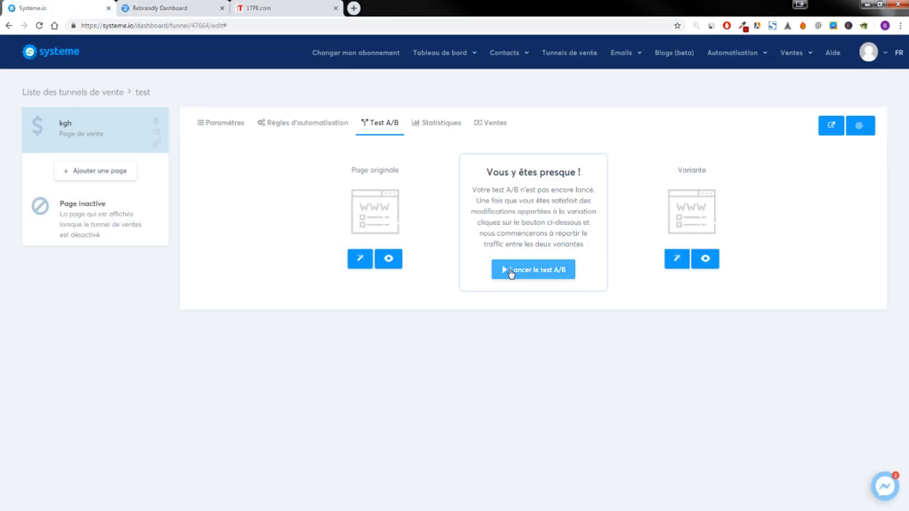
Open both the original page and the variant for editing, and return to the A/B test overview.
click(361, 258)
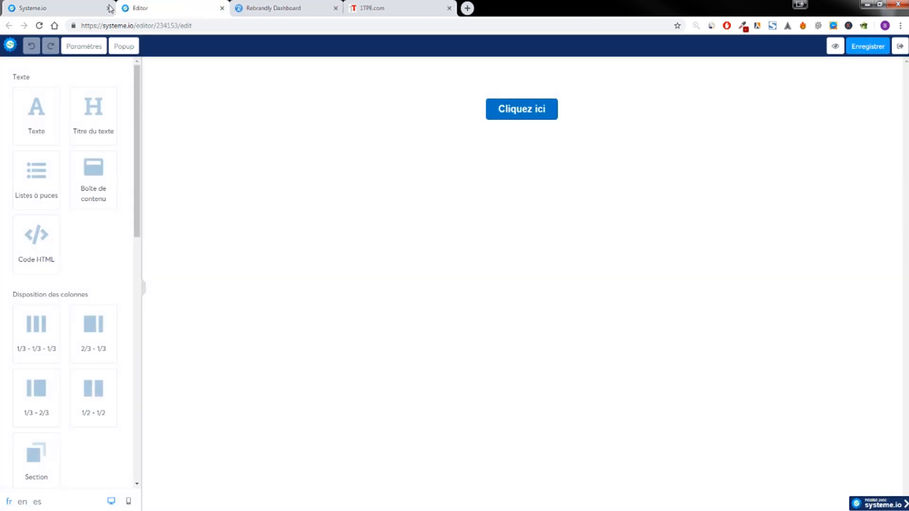
click(52, 8)
click(677, 258)
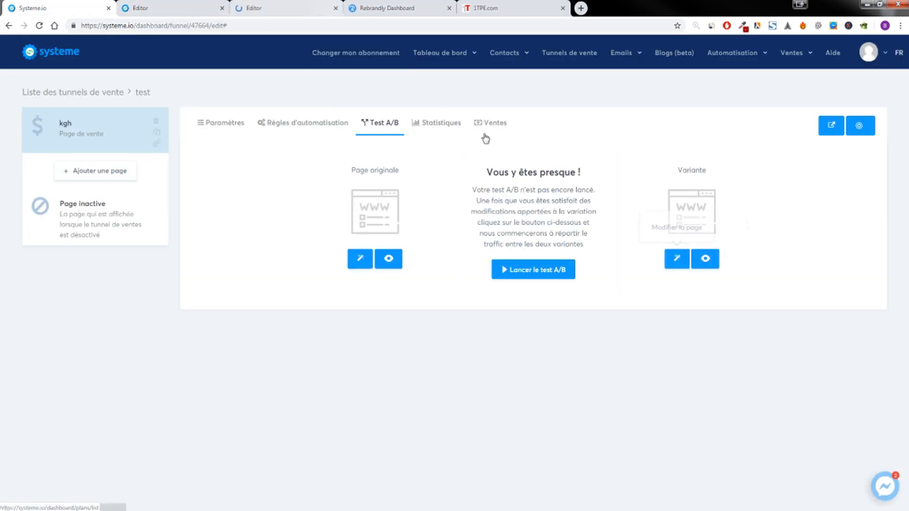
click(277, 6)
click(156, 8)
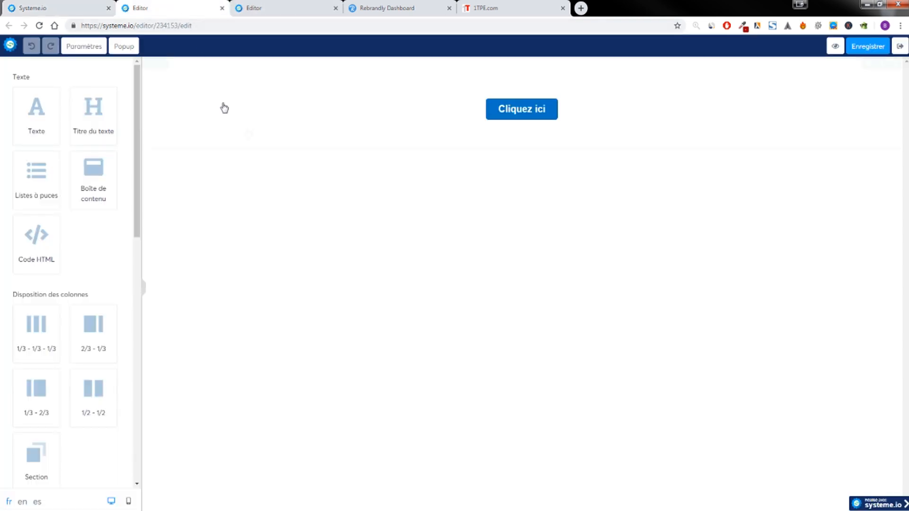
click(61, 8)
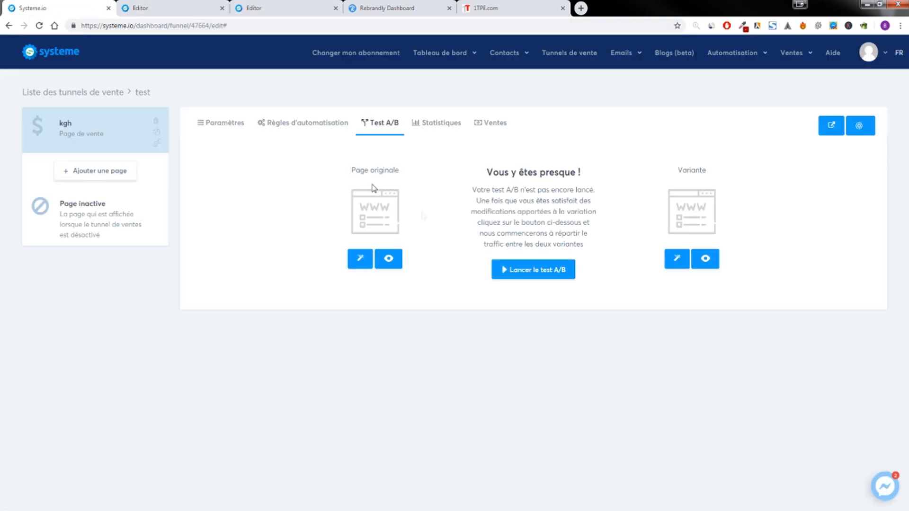
Preview the original page from the A/B test overview and close all the preview pages.
click(386, 259)
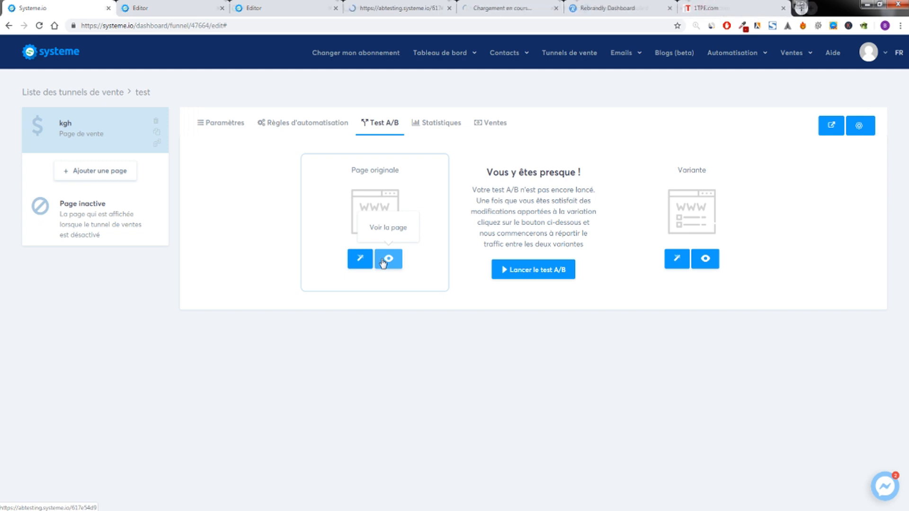
click(220, 8)
click(229, 9)
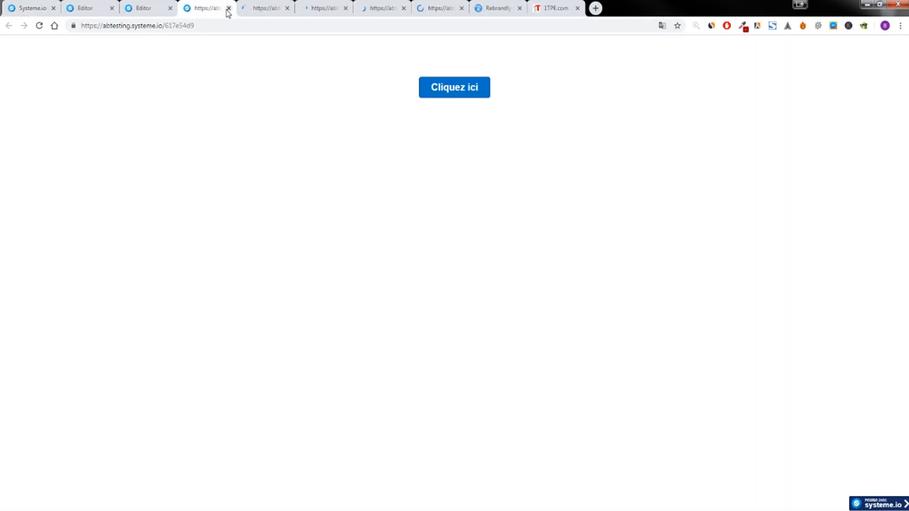
click(228, 9)
click(228, 9)
click(228, 8)
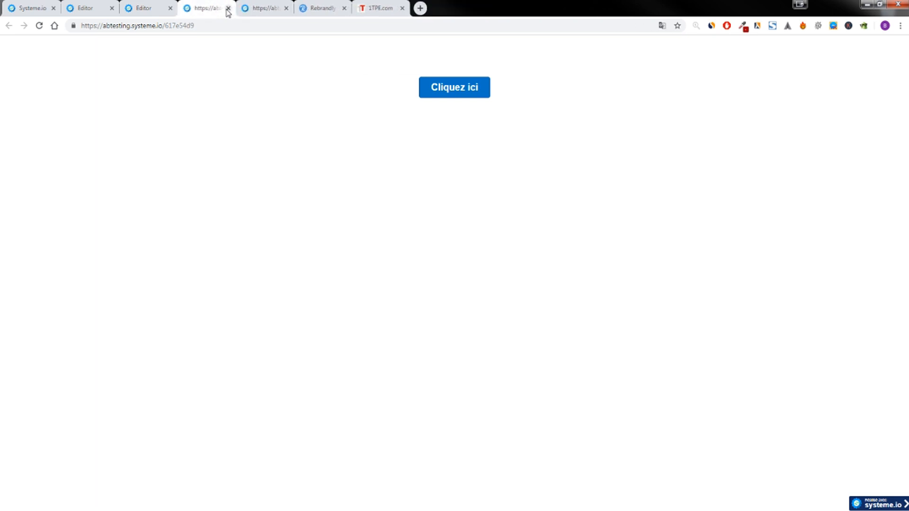
click(228, 9)
click(228, 8)
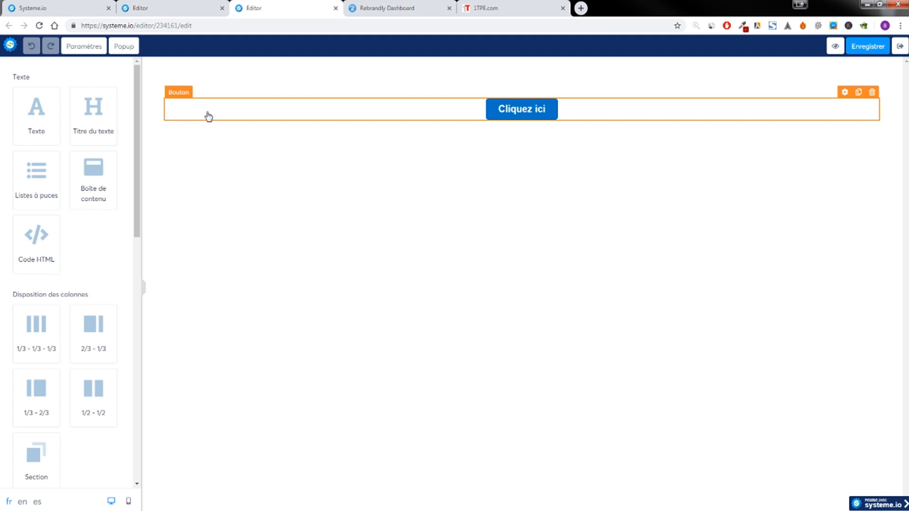
Add a countdown above the variant's button, set it to type Délai with 7 hours plus minutes, and go back to the original page's editor.
scroll(93, 197, down, 15)
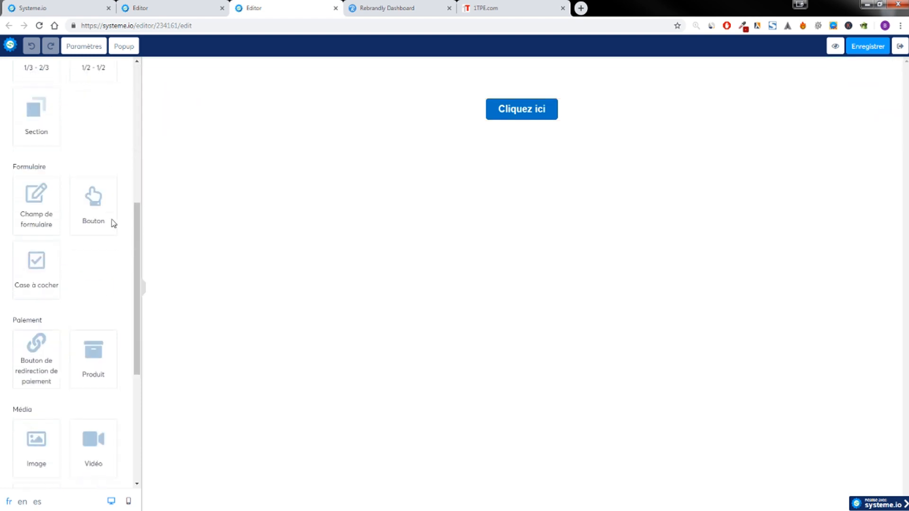
drag(37, 426, 467, 99)
click(844, 92)
click(67, 109)
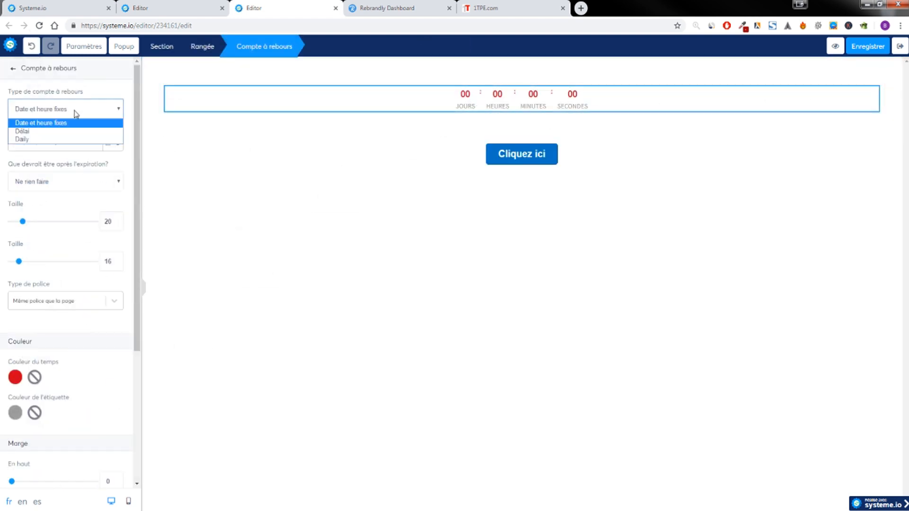
click(38, 131)
drag(18, 189, 36, 189)
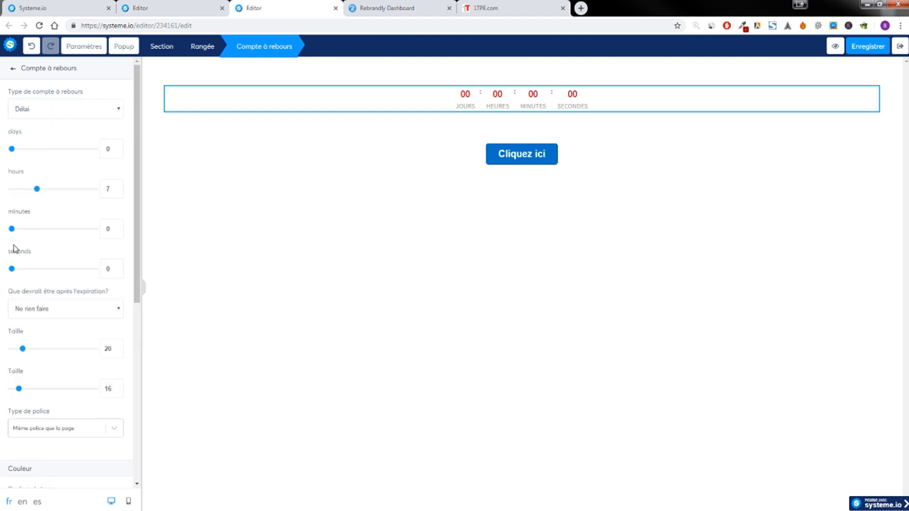
drag(13, 230, 69, 229)
click(166, 6)
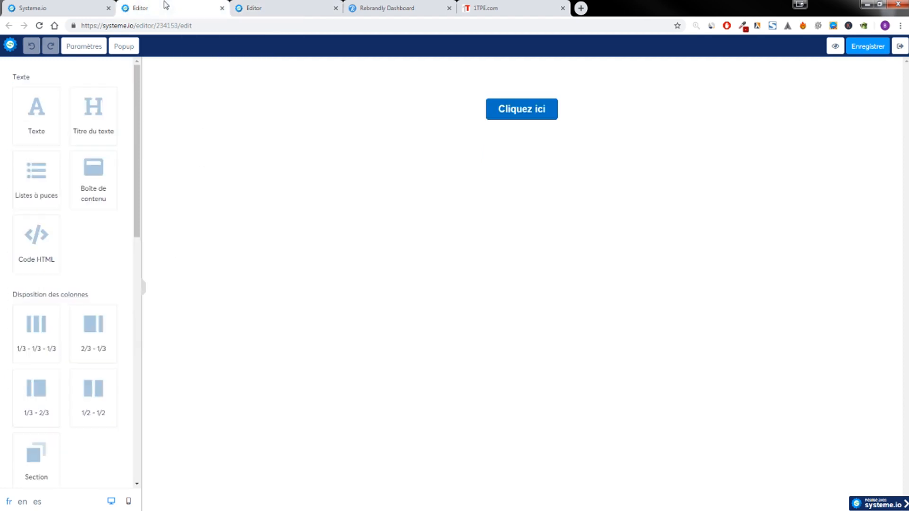
Add a countdown above the original page's button, set it to type Délai with 7 minutes, and compare it with the variant's countdown.
scroll(79, 402, down, 10)
drag(43, 438, 471, 95)
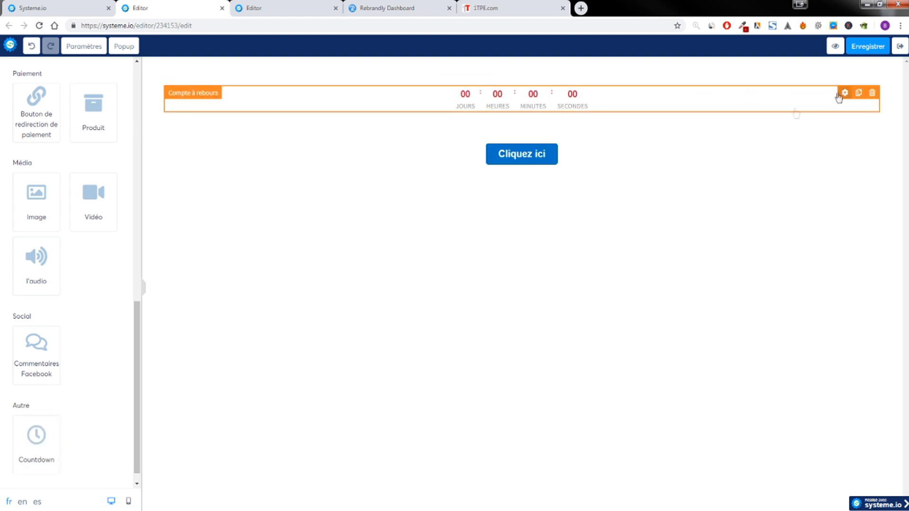
click(844, 94)
click(60, 110)
click(29, 136)
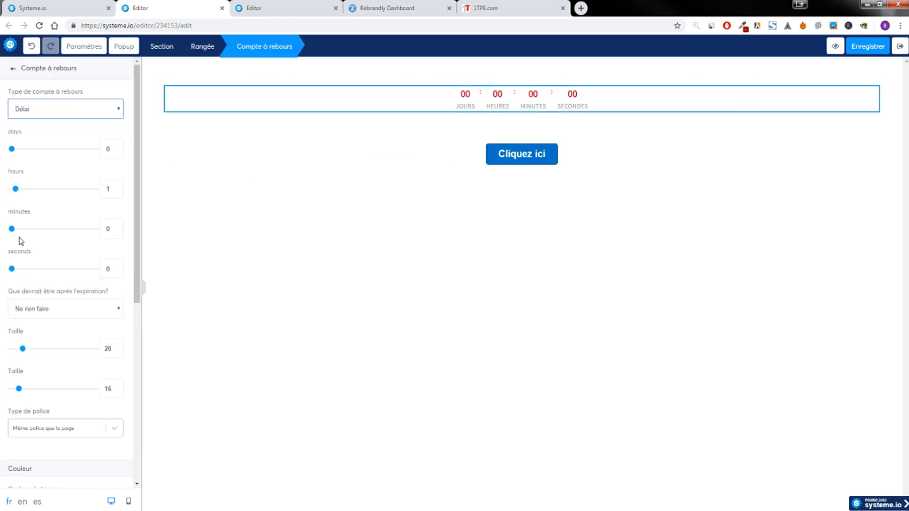
drag(11, 229, 22, 229)
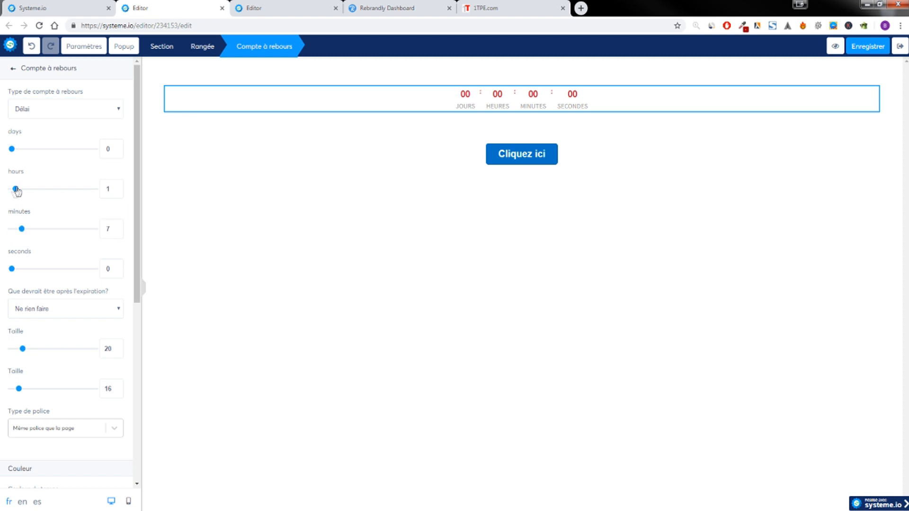
click(325, 237)
click(286, 5)
click(163, 4)
click(280, 4)
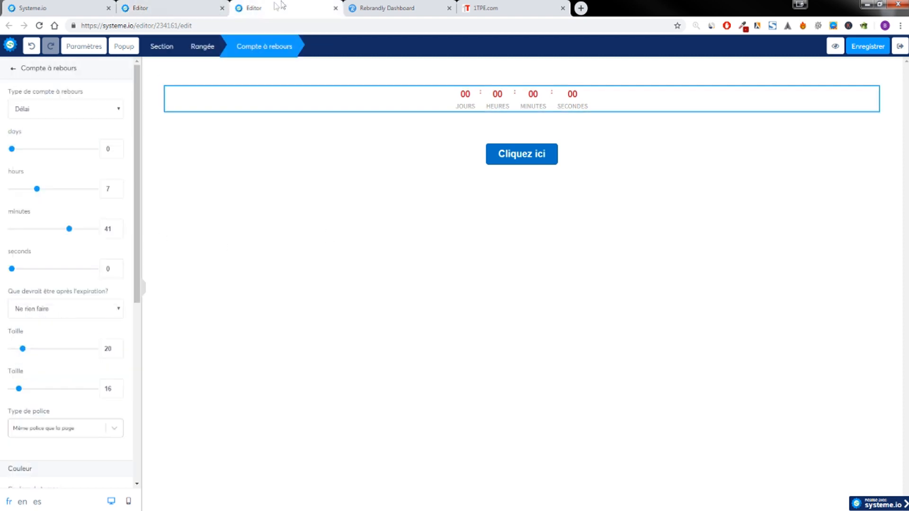
Delete the countdown row from both the original page and the variant.
click(175, 7)
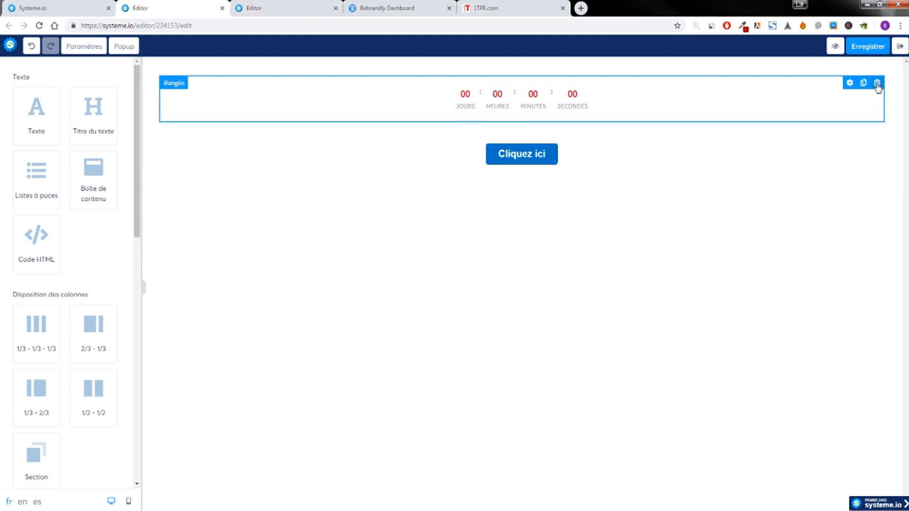
click(878, 85)
click(491, 138)
key(ctrl+Tab)
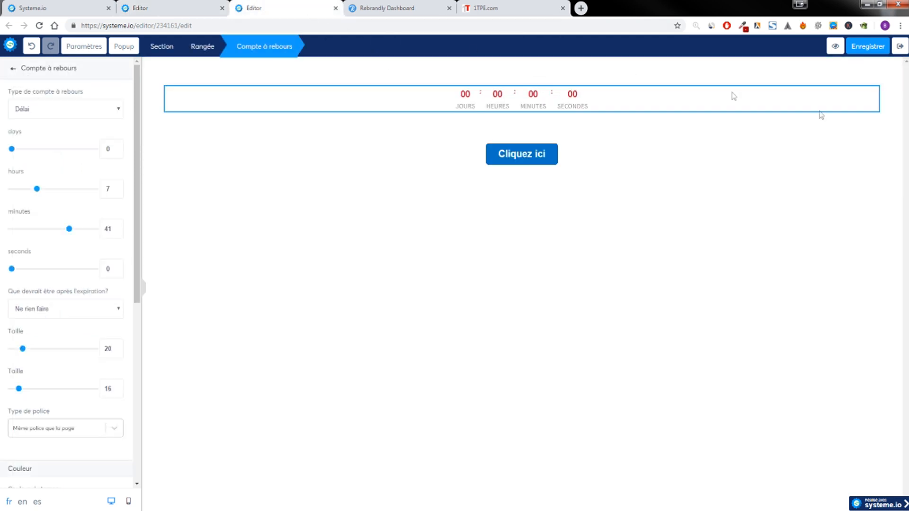
click(877, 83)
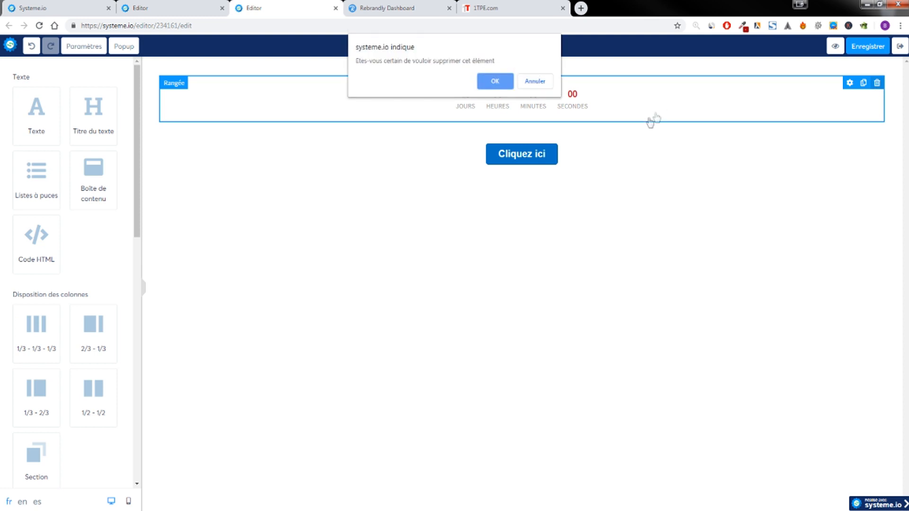
click(490, 83)
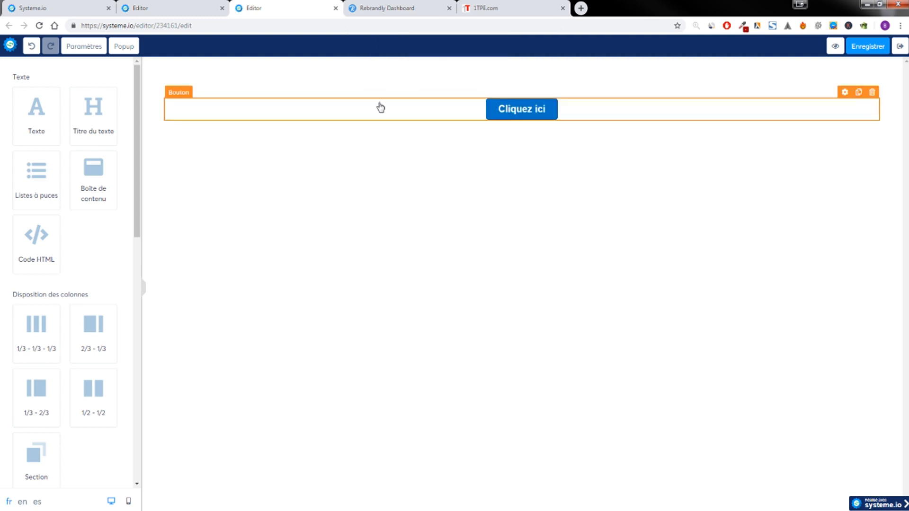
Switch to 1TPE and copy the encrypted affiliate link of the [#PROMO] ROBOT DE TRADING AUTOMATIQUE product.
key(ctrl+Tab)
key(ctrl+Tab)
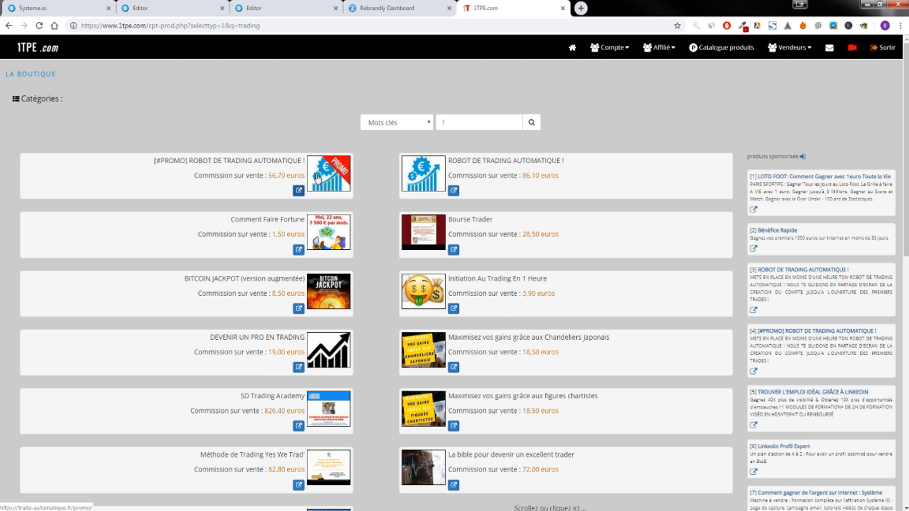
click(299, 192)
scroll(508, 287, down, 2)
click(569, 264)
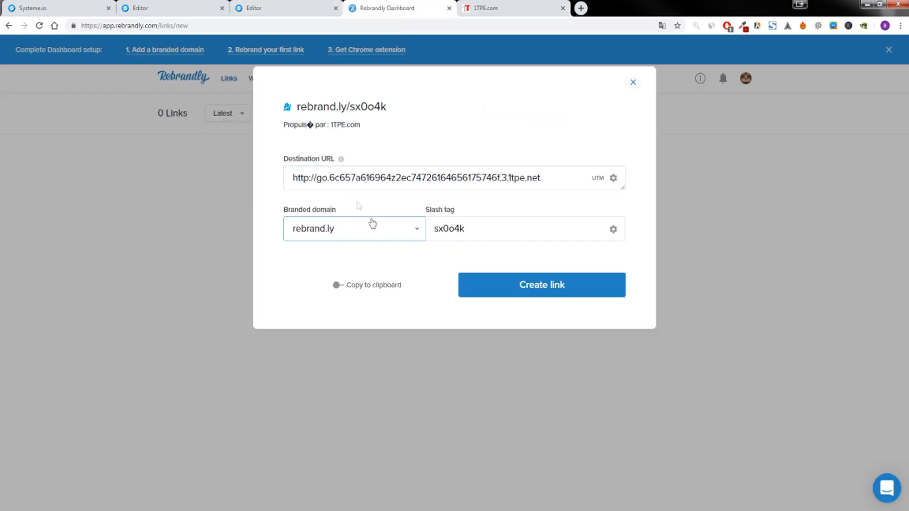
Create a Rebrandly link for the copied affiliate URL with the slash tag trading-promo.
triple_click(348, 178)
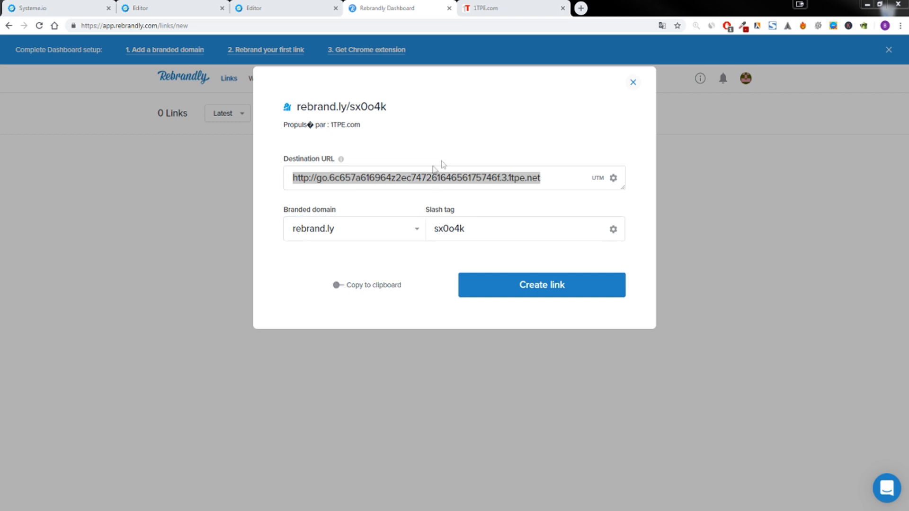
click(417, 177)
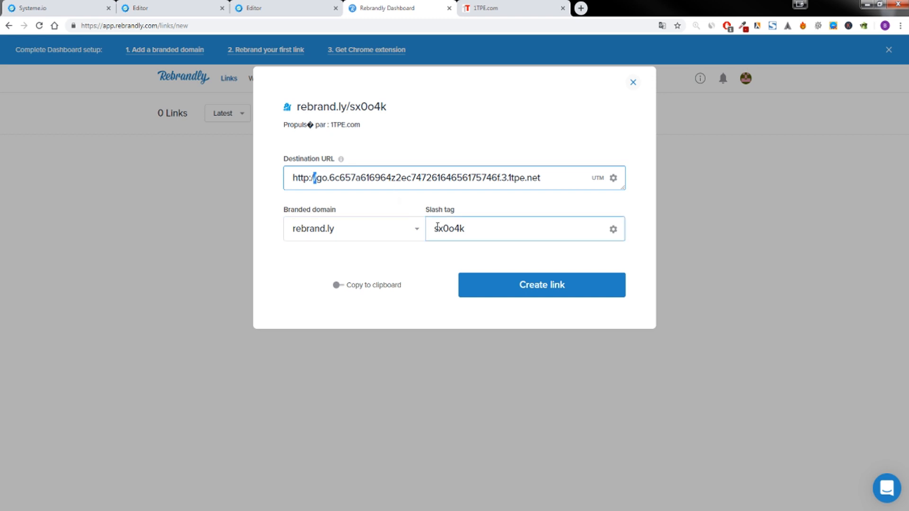
double_click(463, 228)
click(462, 225)
double_click(461, 222)
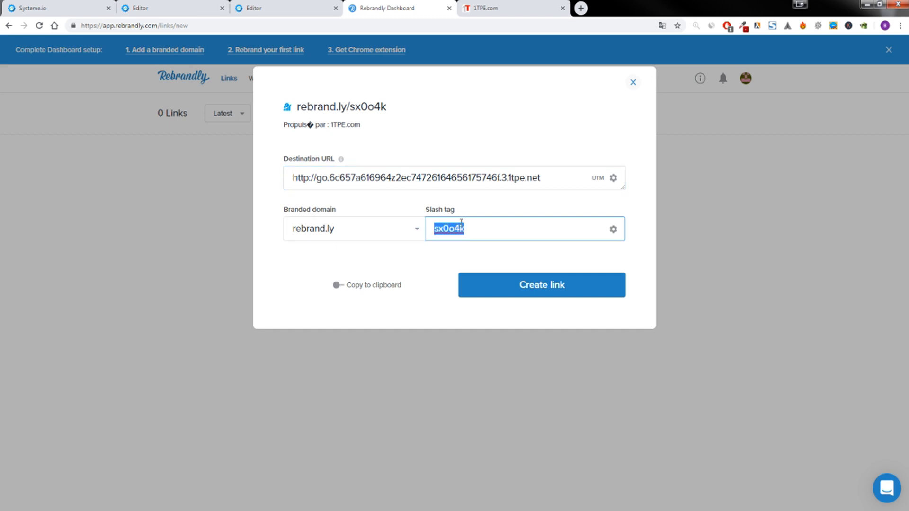
text(trading-promo)
click(508, 287)
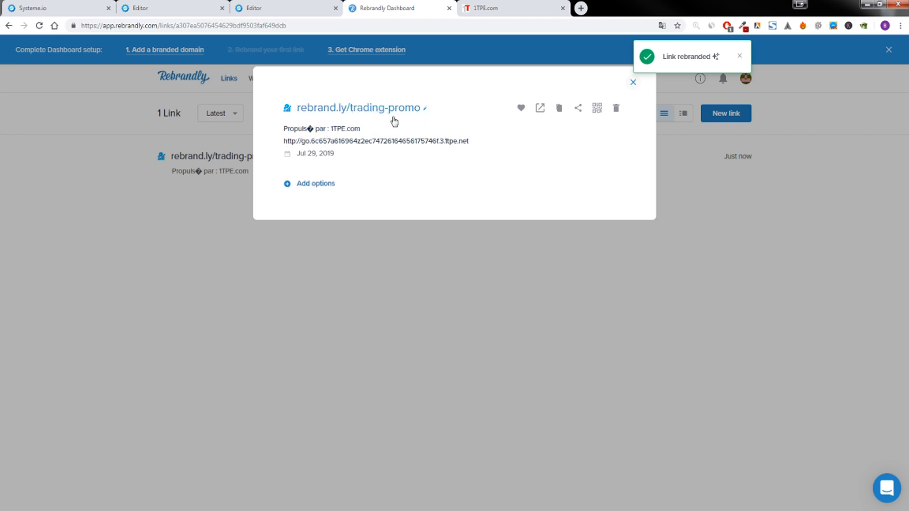
Copy the trading-promo short link, open it in the browser to test its redirection, and return to the link list.
drag(353, 141, 428, 185)
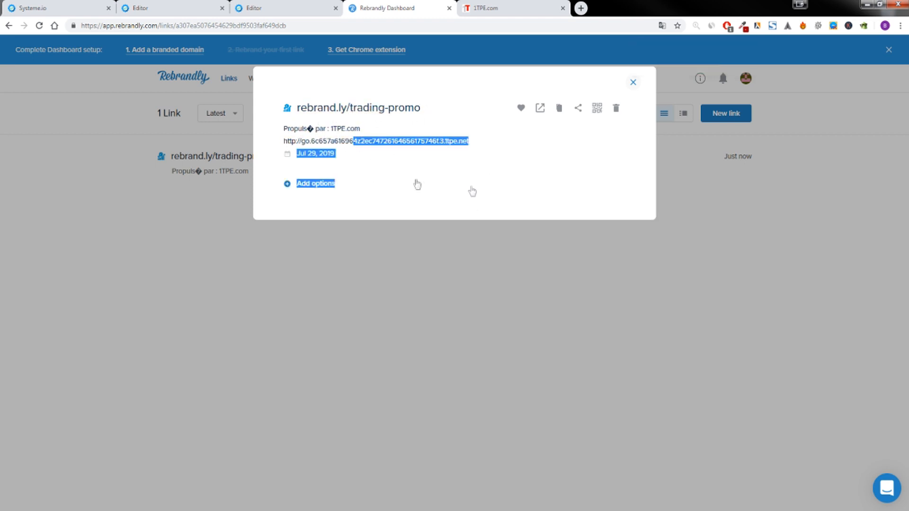
click(514, 234)
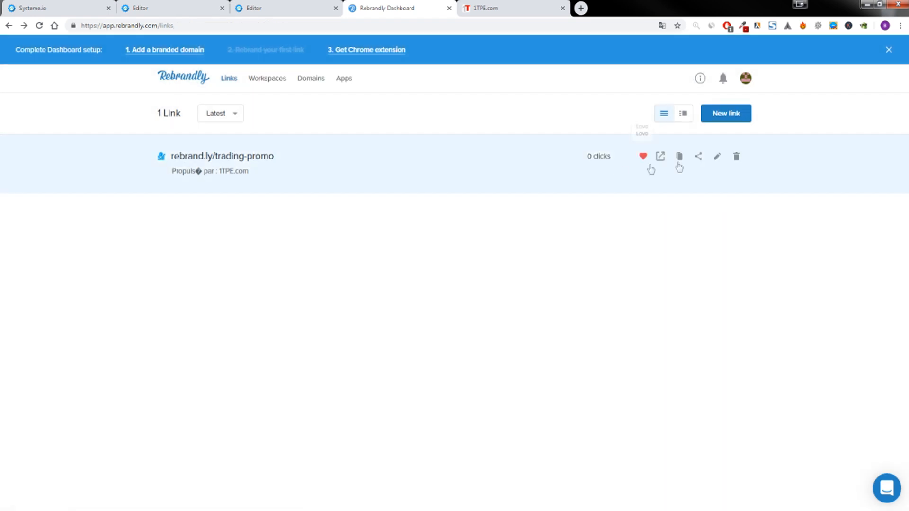
click(679, 159)
click(332, 25)
key(ctrl+v)
key(Return)
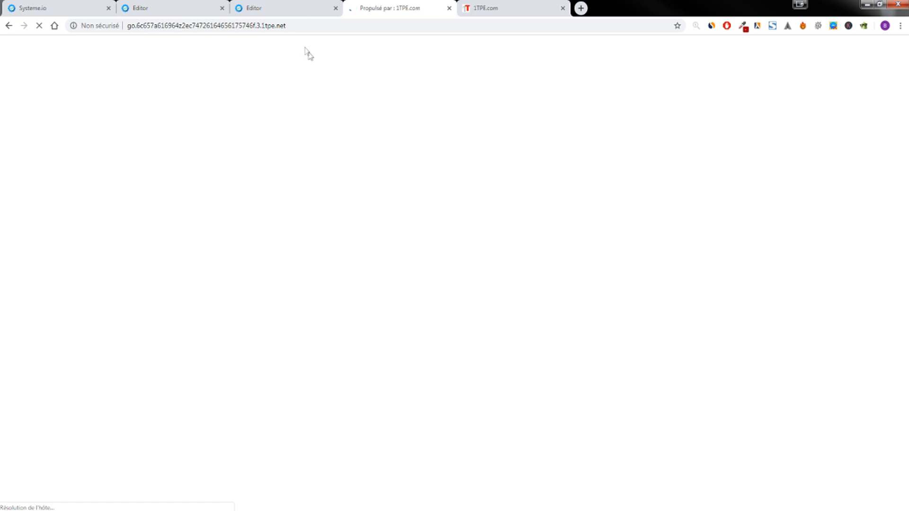
click(9, 26)
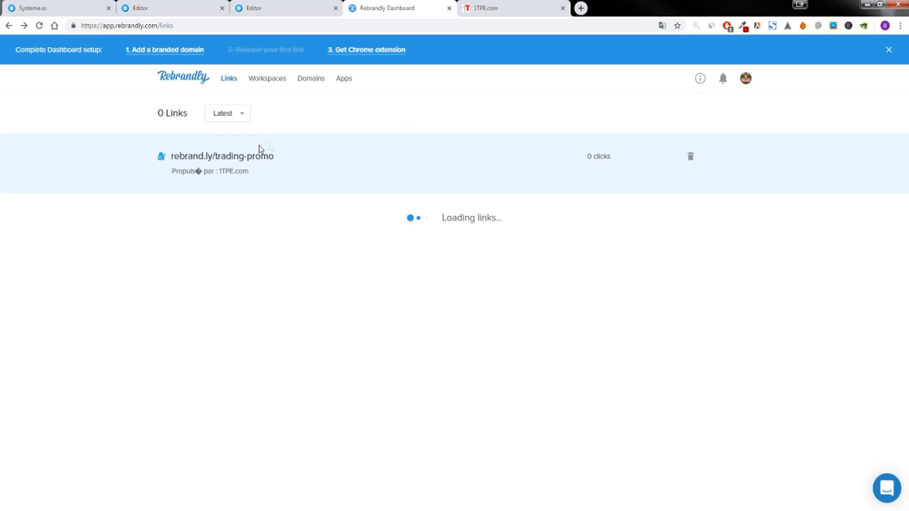
click(717, 158)
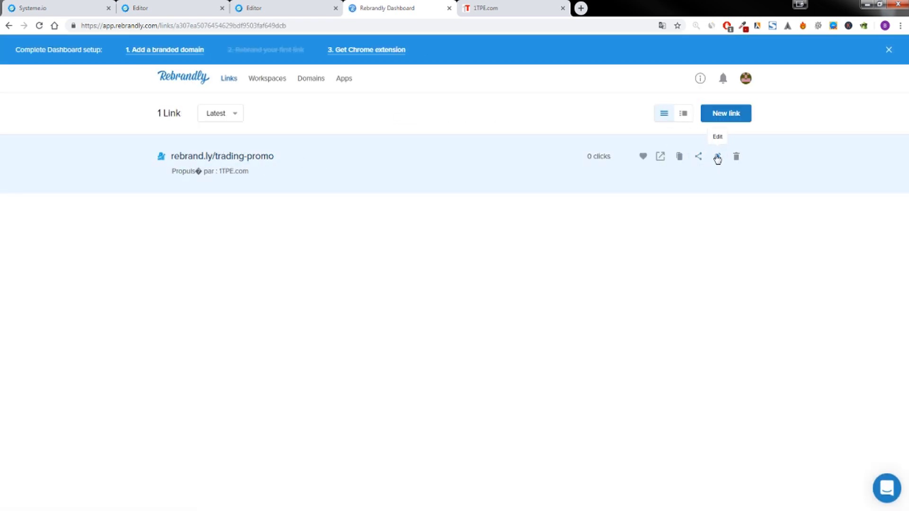
click(475, 145)
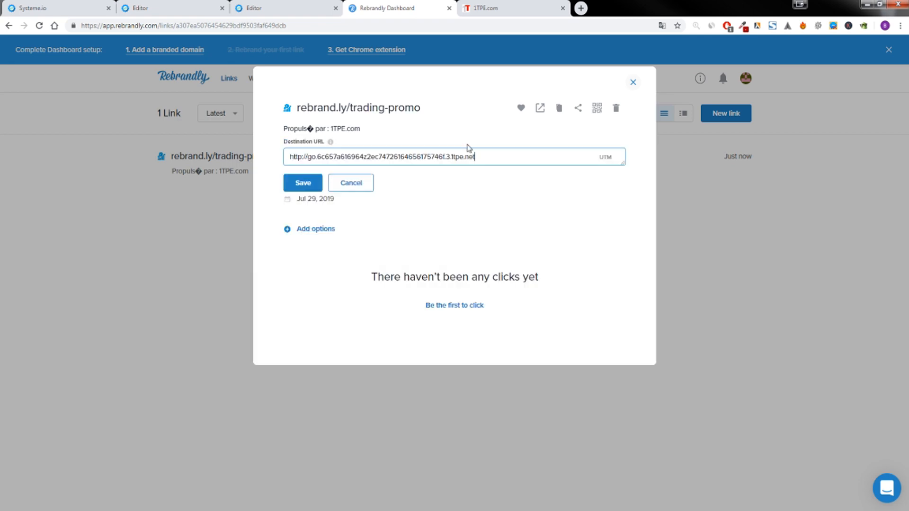
triple_click(485, 154)
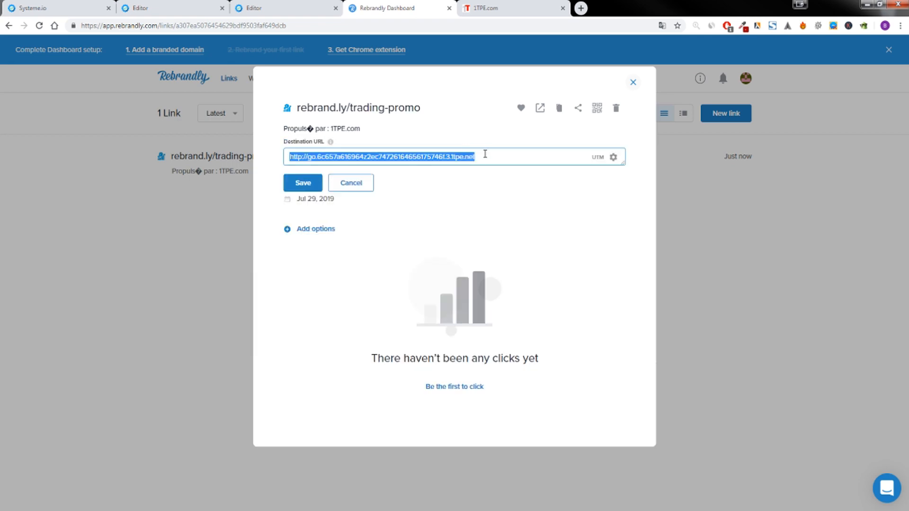
click(580, 7)
text(amazon)
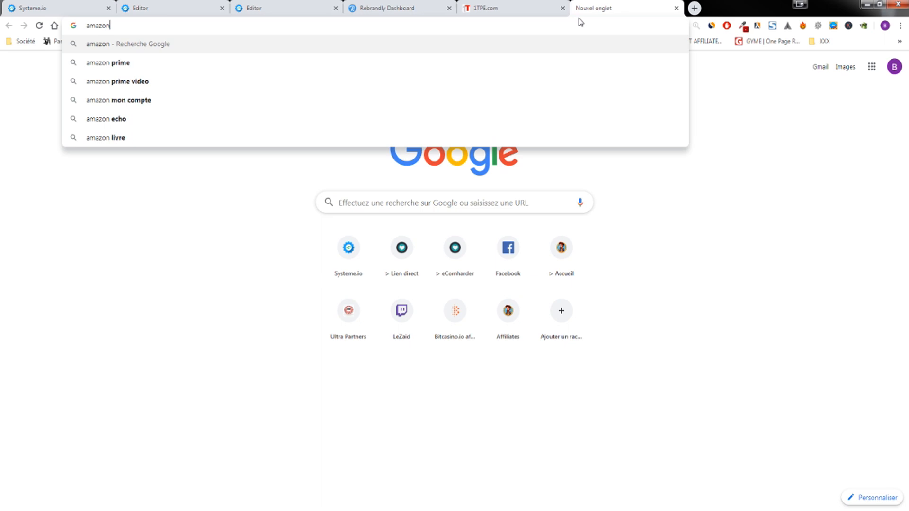
key(Return)
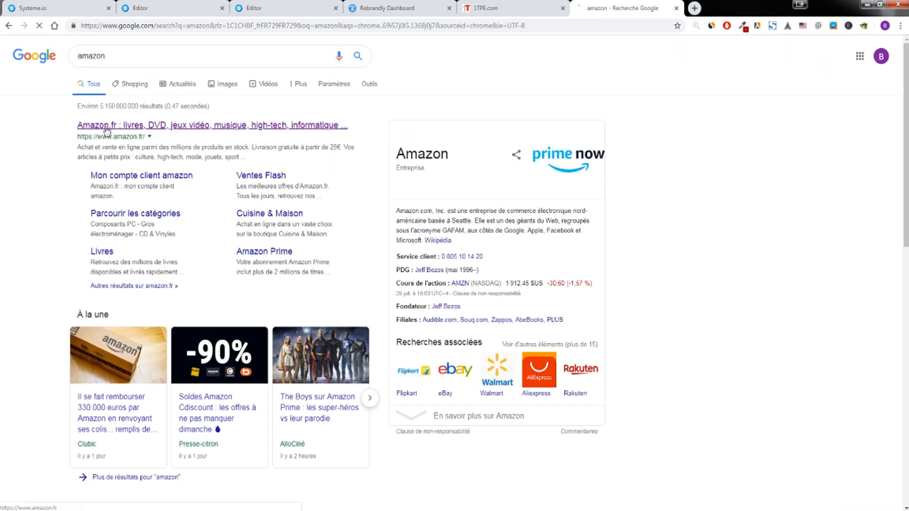
click(212, 125)
click(387, 8)
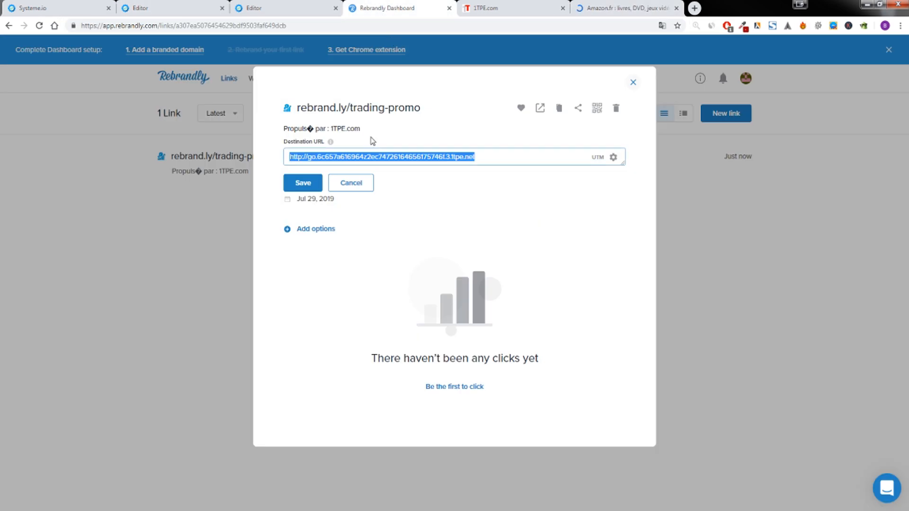
key(ctrl+v)
key(Return)
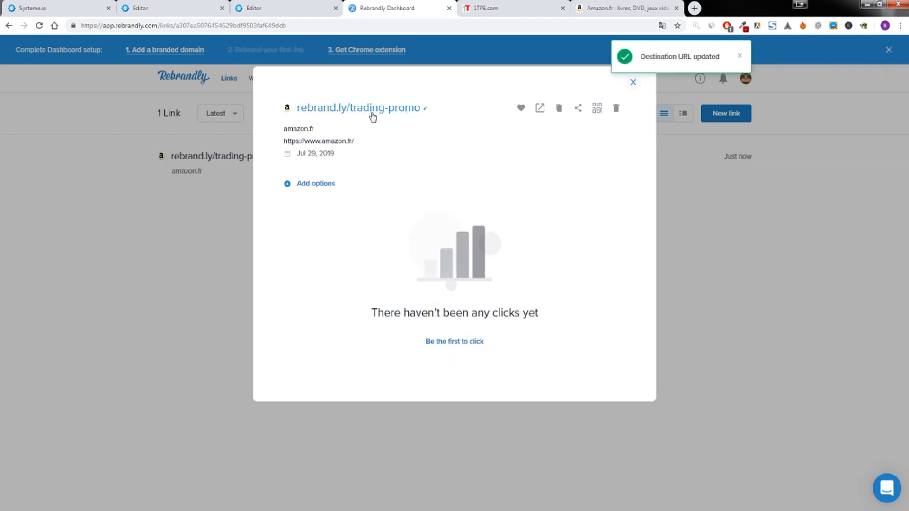
Open the trading-promo short link to check its new redirection, and close the page it opens.
click(228, 211)
click(660, 158)
click(522, 6)
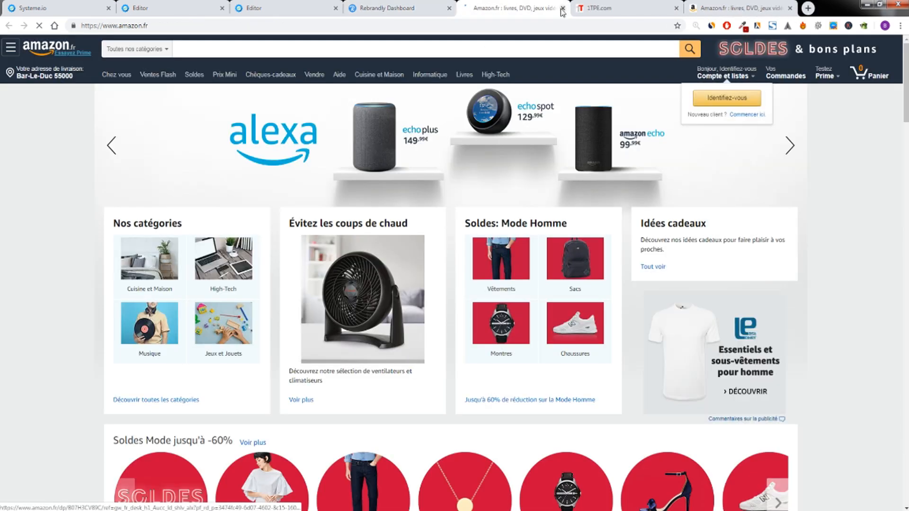
click(563, 8)
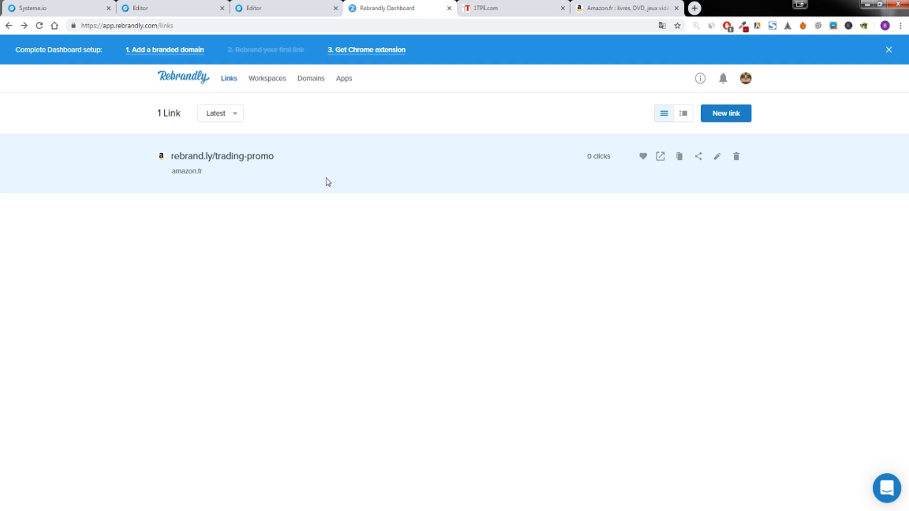
click(679, 156)
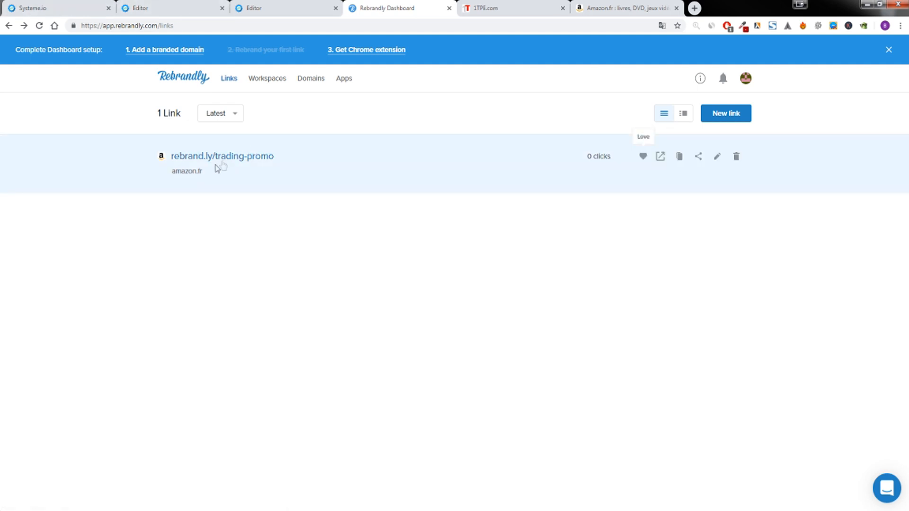
click(140, 8)
click(506, 108)
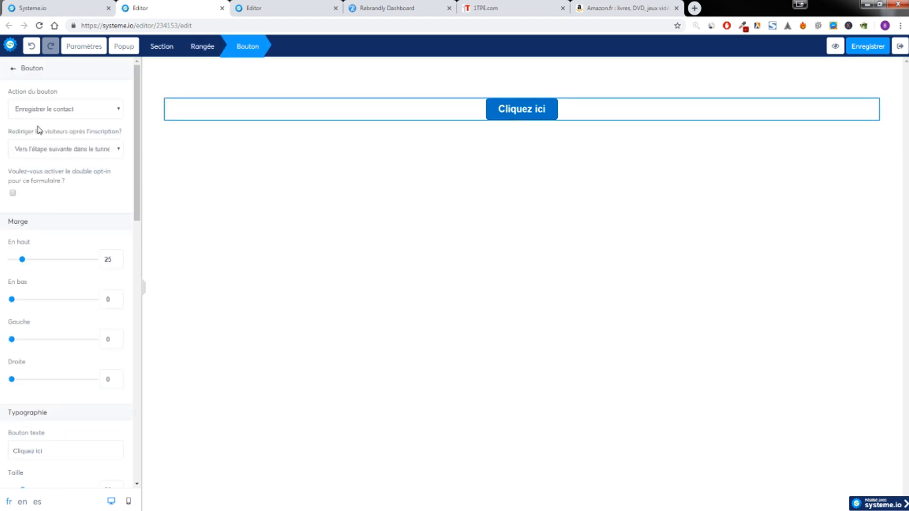
click(59, 109)
click(47, 137)
click(41, 148)
key(ctrl+v)
click(59, 189)
click(59, 203)
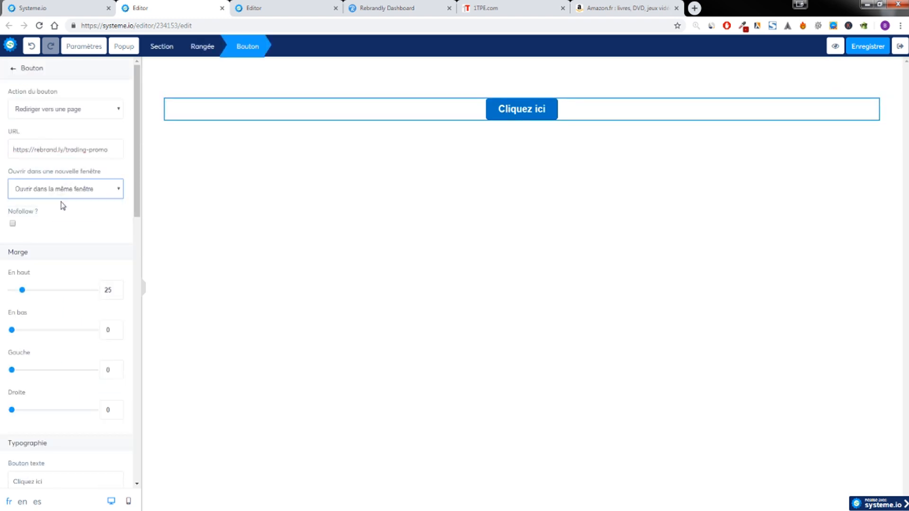
Return to 1TPE and copy the encrypted affiliate link of the non-promo ROBOT DE TRADING AUTOMATIQUE product.
click(284, 8)
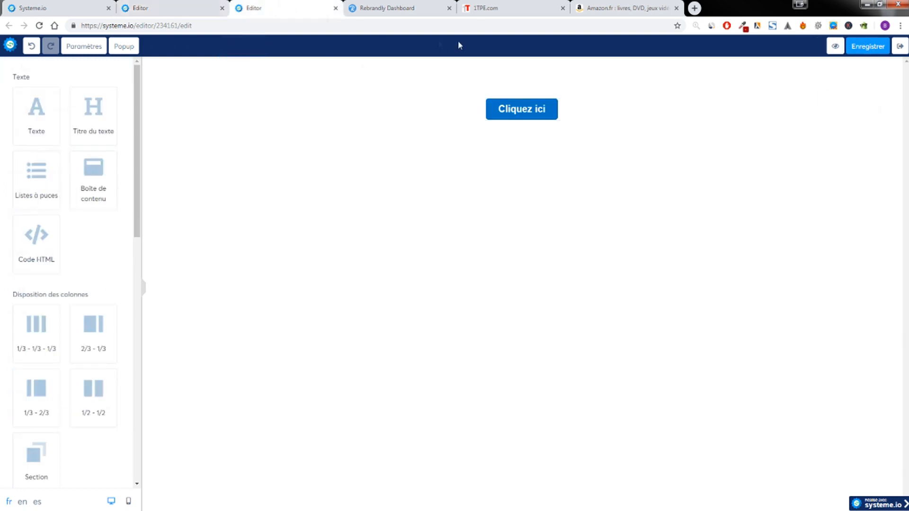
click(520, 7)
click(622, 198)
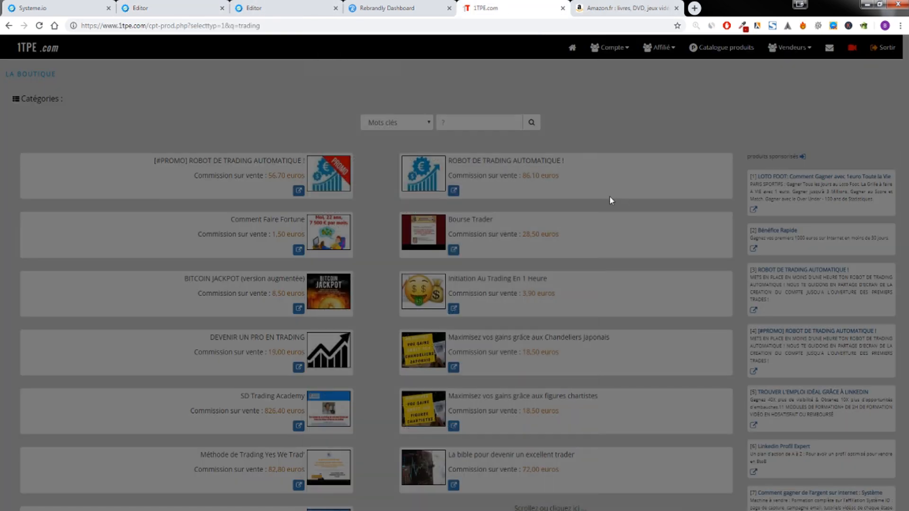
click(454, 190)
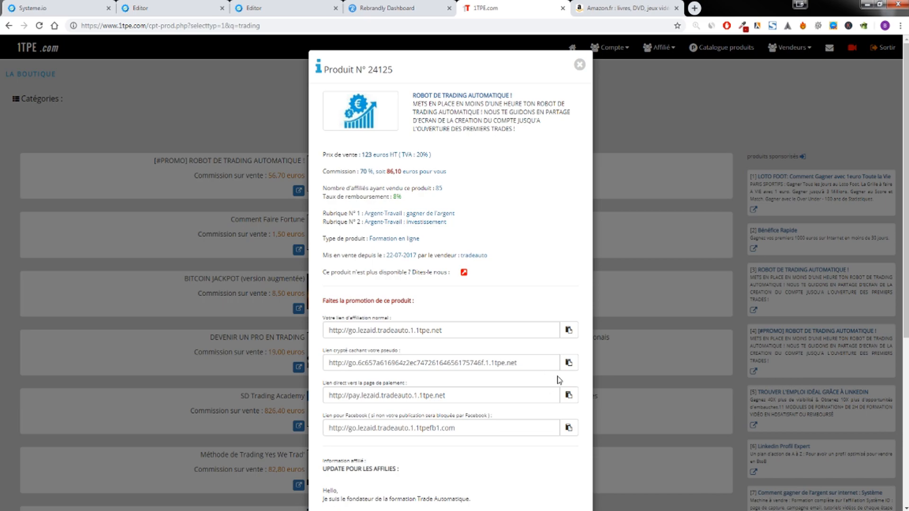
click(569, 362)
Create a Rebrandly short link on rebrand.ly with slash tag trading-promo-bis, using the copied 1TPE affiliate link as destination.
click(387, 8)
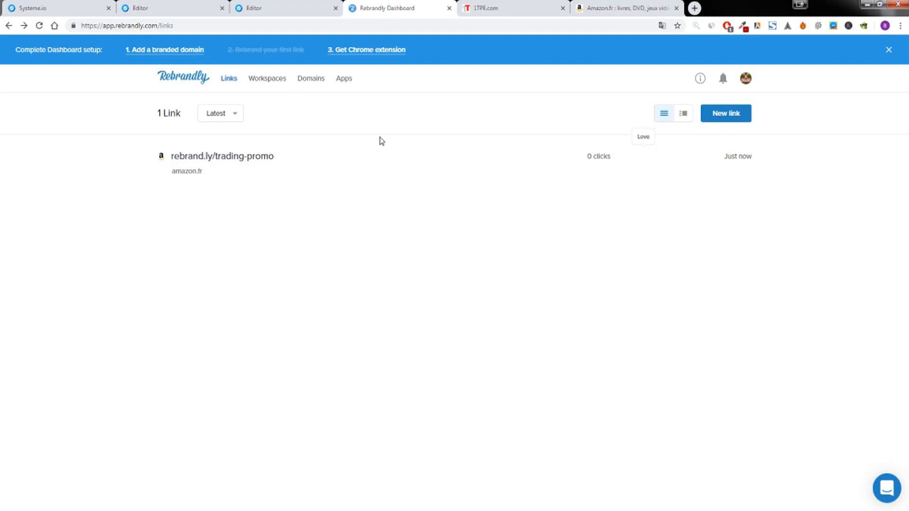
click(726, 113)
key(ctrl+v)
click(489, 226)
text(tradçi)
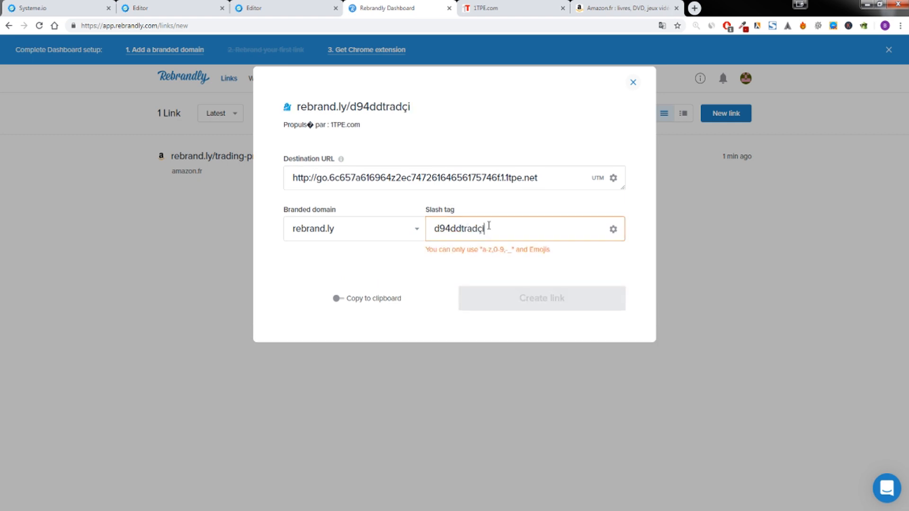
key(ctrl+a)
text(trading)
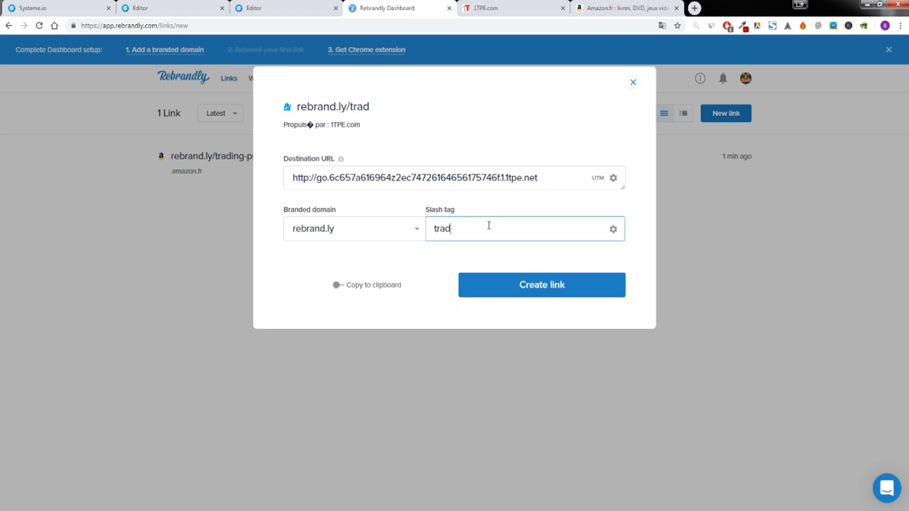
text(-promo-bis)
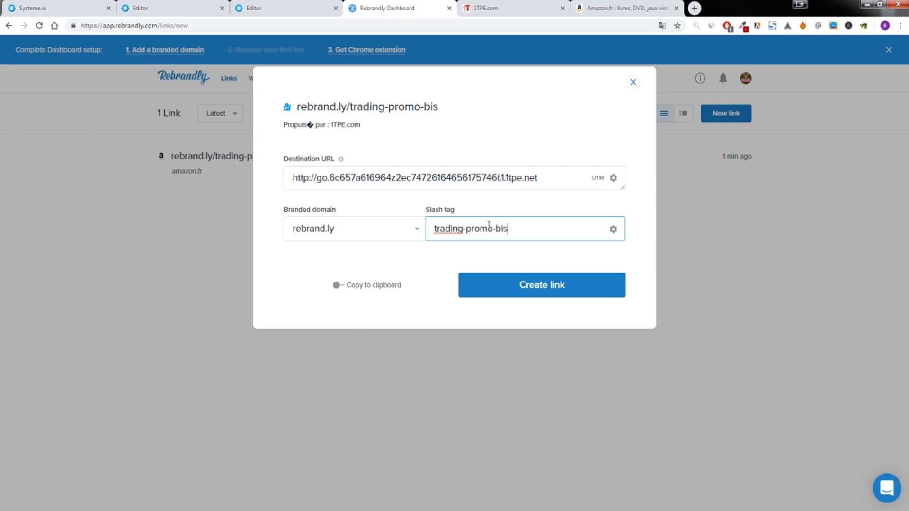
click(523, 287)
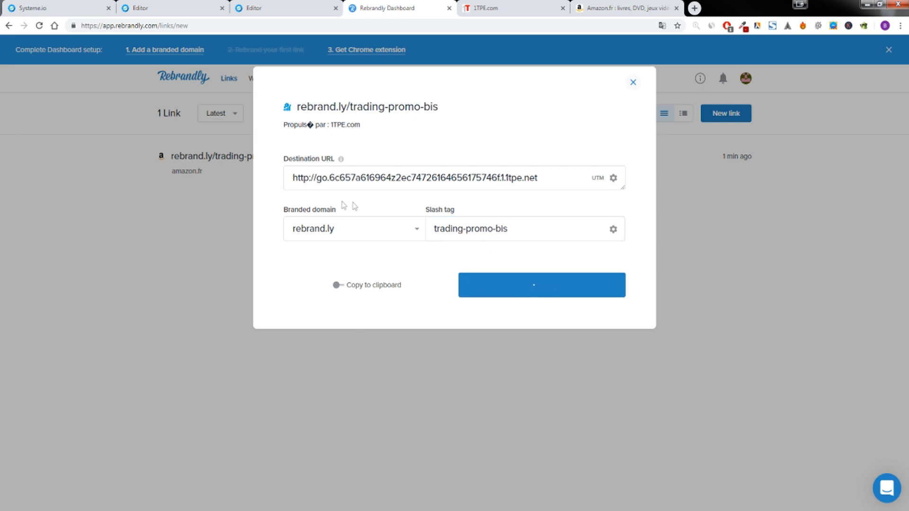
click(311, 274)
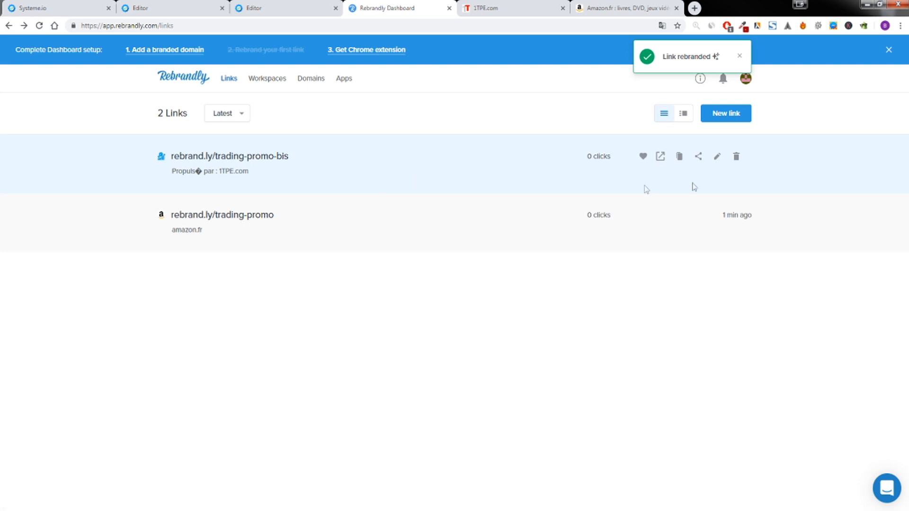
Copy the trading-promo-bis short link and review the redirect URL of the original page's button.
click(680, 156)
click(209, 8)
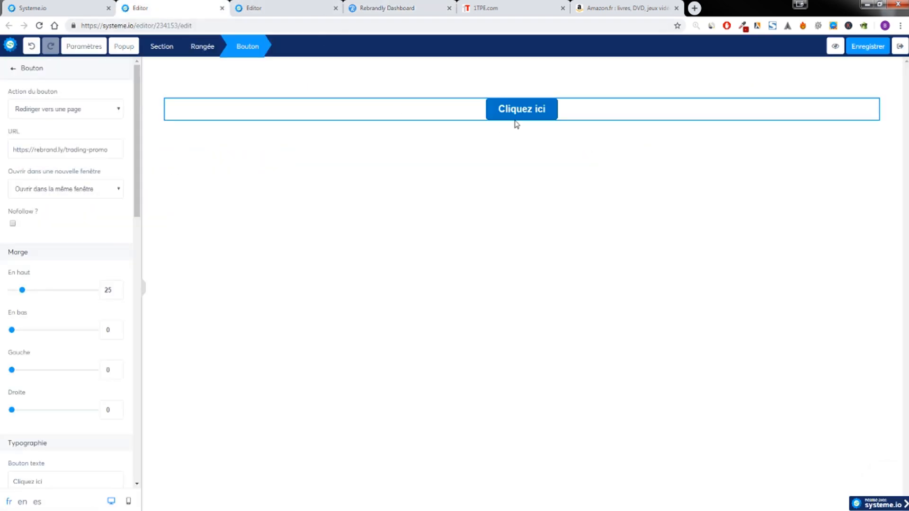
click(457, 148)
click(504, 115)
drag(45, 150, 126, 155)
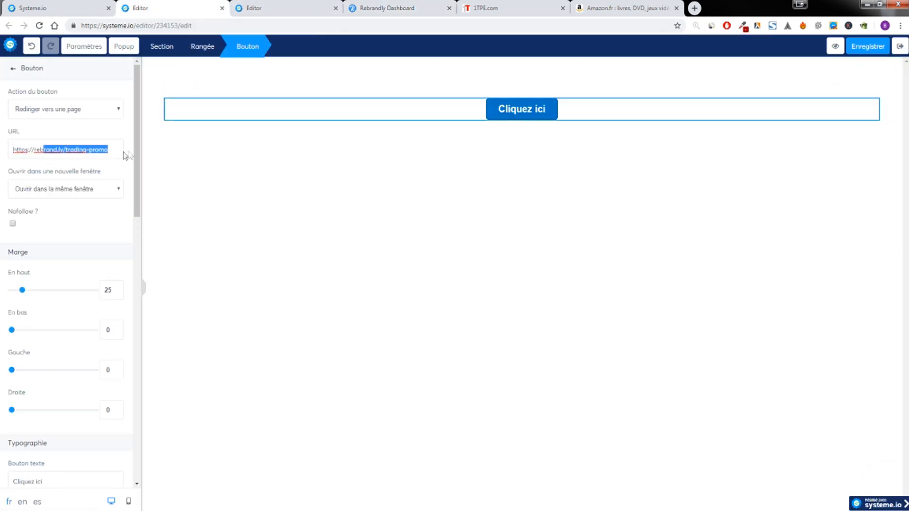
click(379, 8)
click(256, 9)
Set the variant page button's action to Rediriger vers une page and paste the copied link as its URL.
click(505, 116)
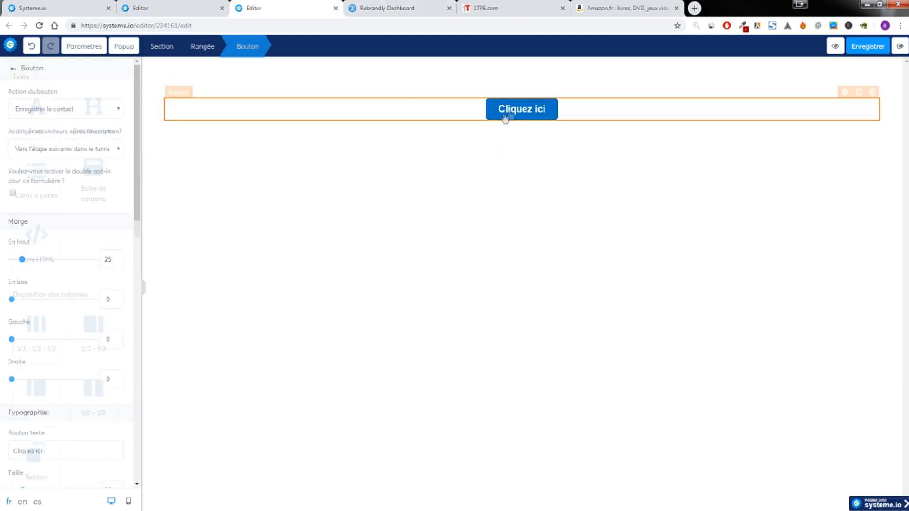
click(49, 113)
click(38, 141)
click(50, 151)
key(ctrl+v)
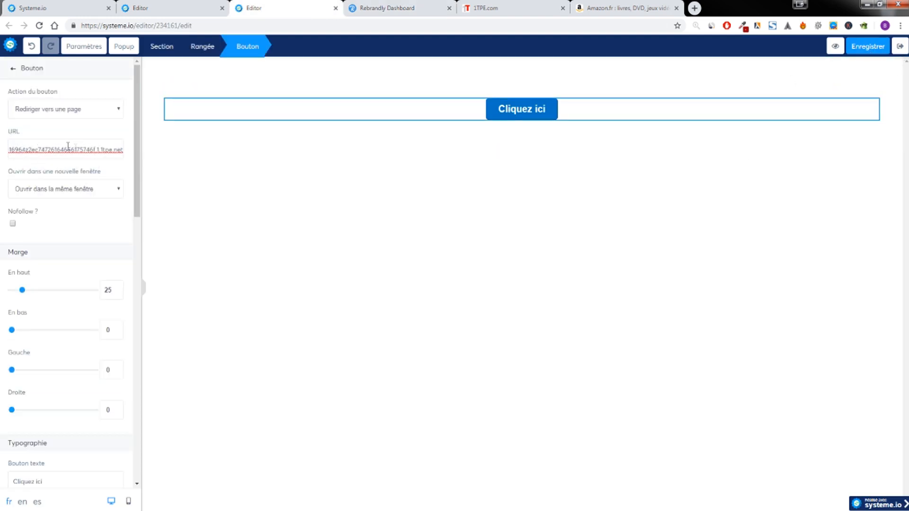
key(ctrl+a)
click(544, 10)
click(392, 8)
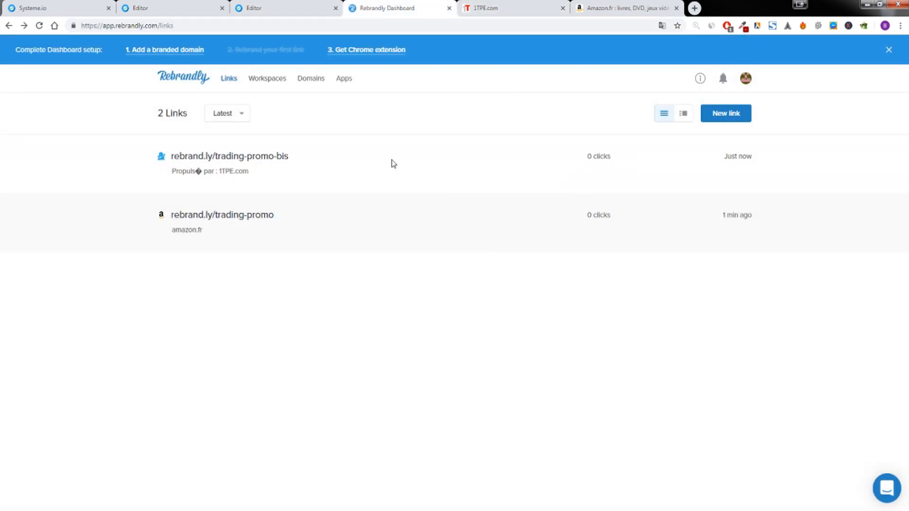
click(675, 218)
click(680, 159)
click(279, 8)
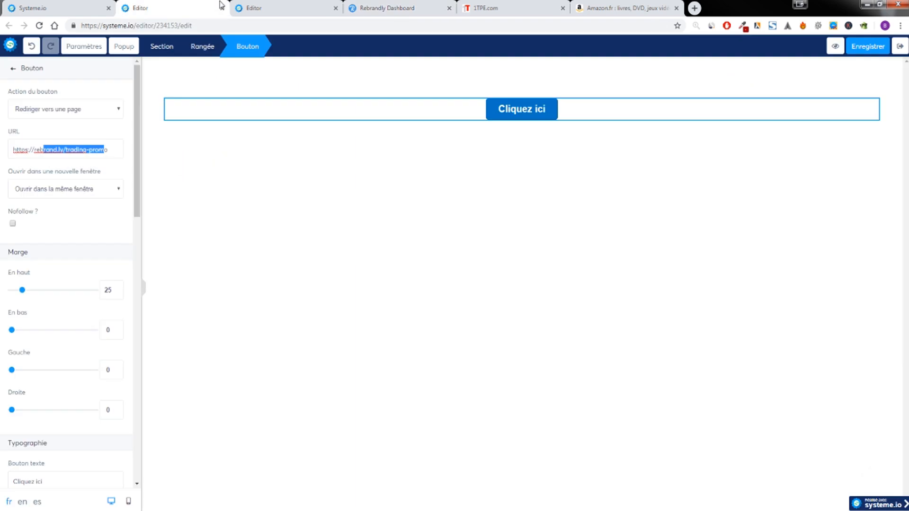
click(51, 145)
key(ctrl+a)
key(ctrl+v)
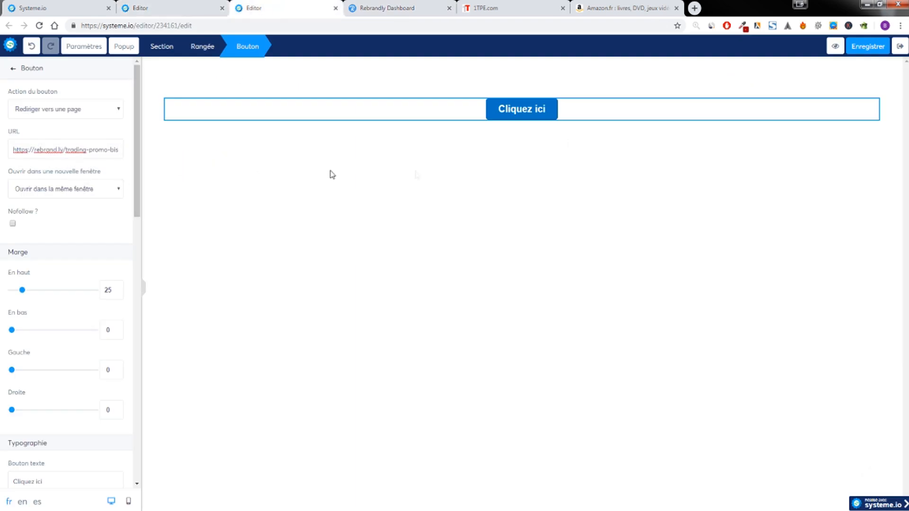
Save the variant page and launch the A/B test in the systeme.io funnel.
click(868, 46)
key(ctrl+1)
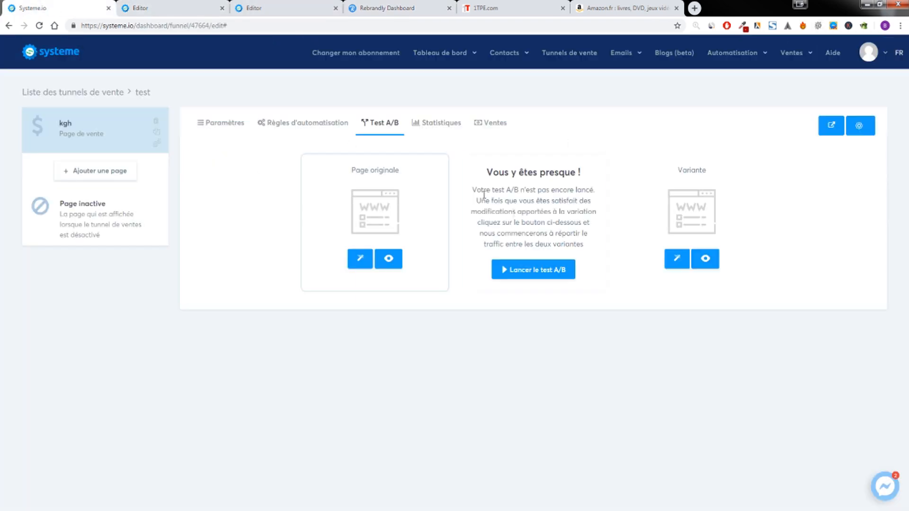
click(528, 277)
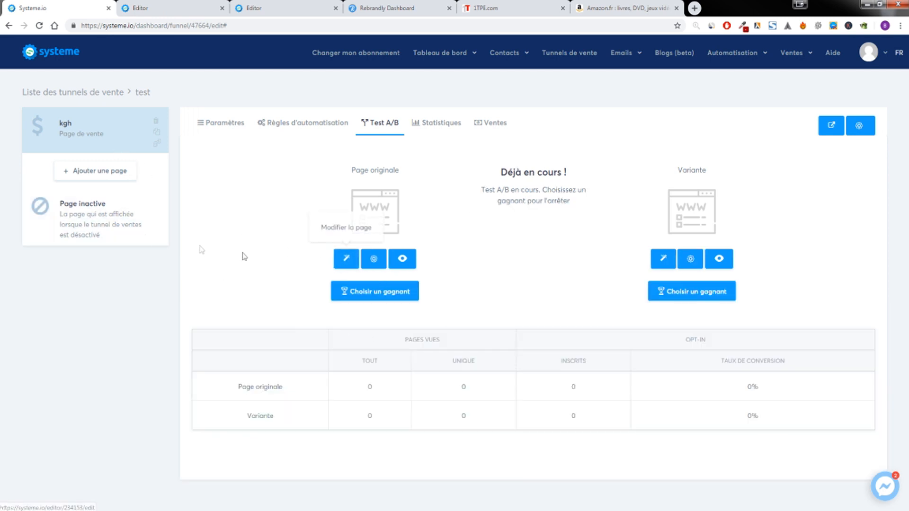
Preview the kgh sales page twice to check which version is served, and close both previews.
click(124, 130)
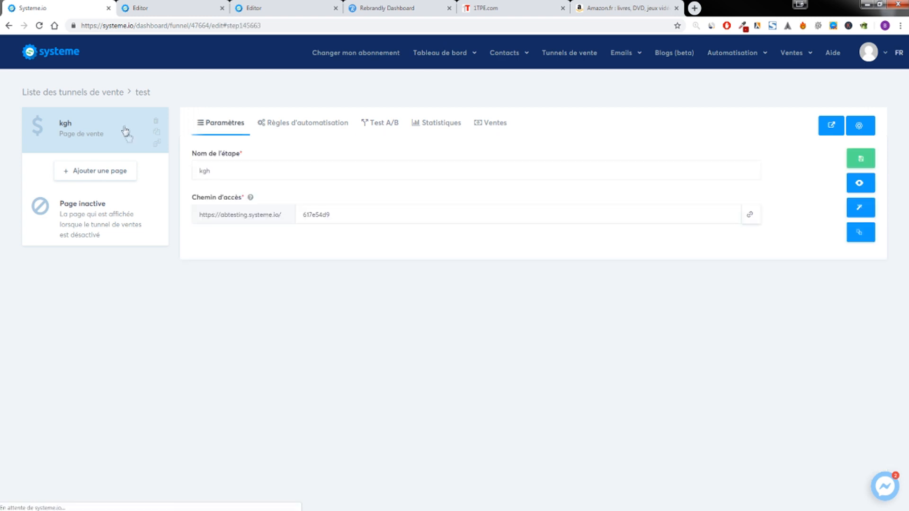
click(859, 183)
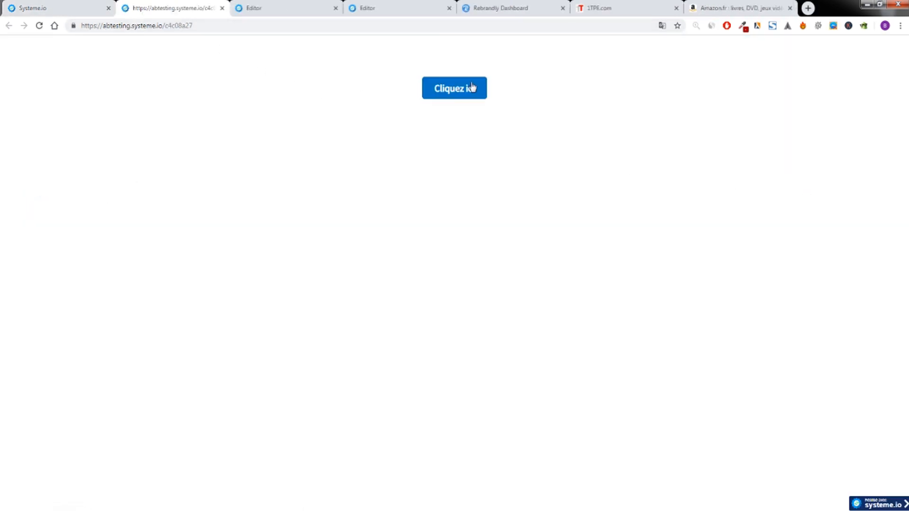
click(98, 4)
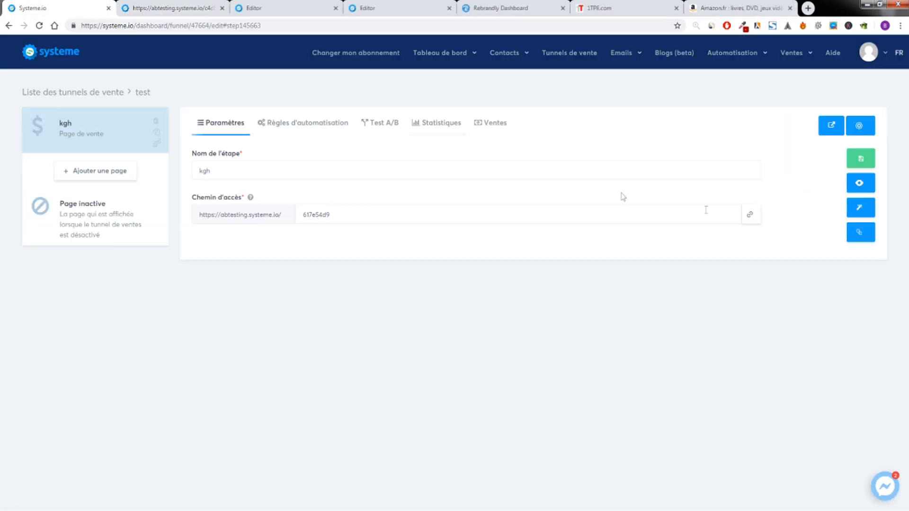
click(858, 183)
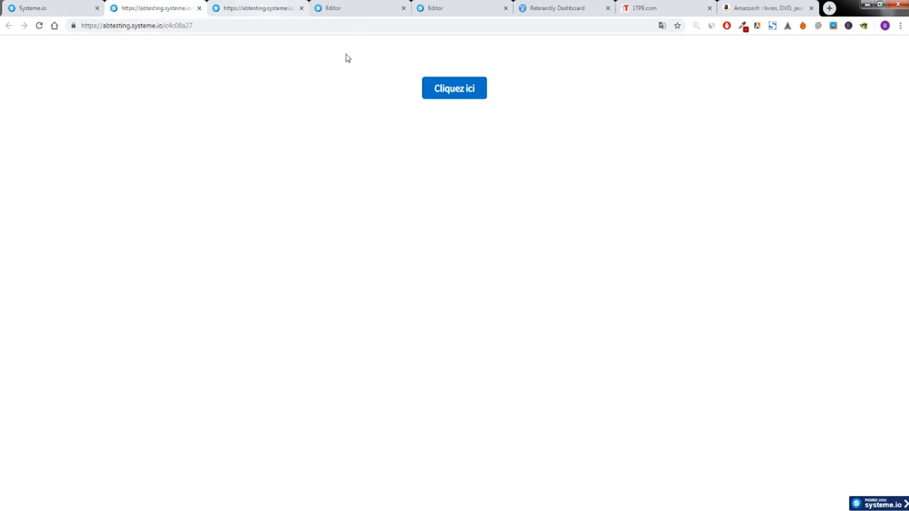
click(325, 7)
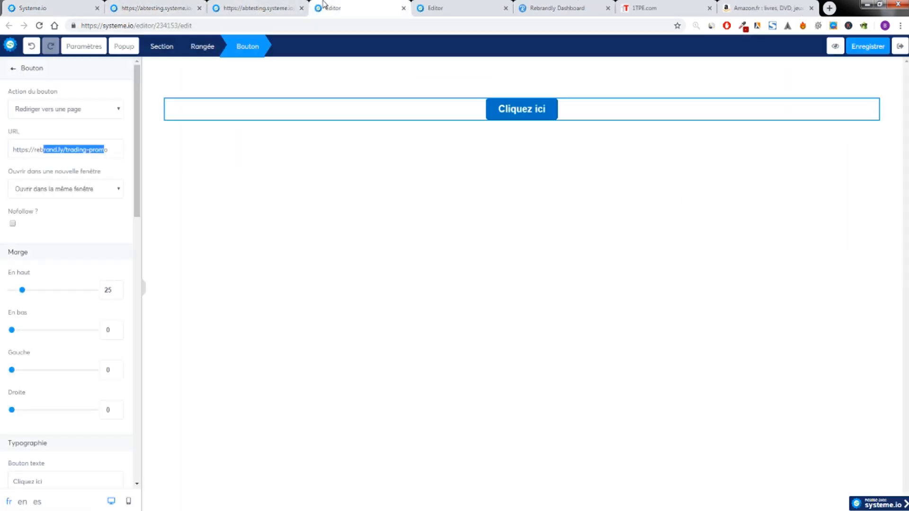
click(246, 8)
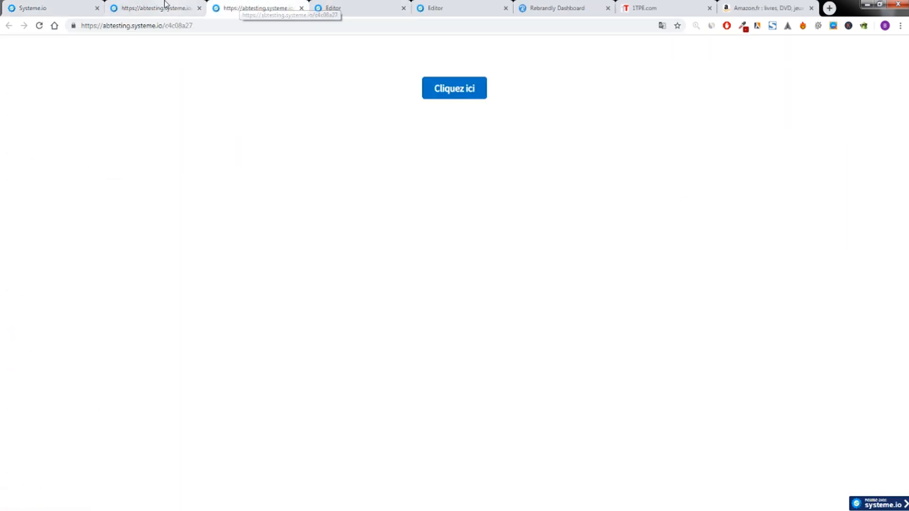
click(199, 9)
click(199, 9)
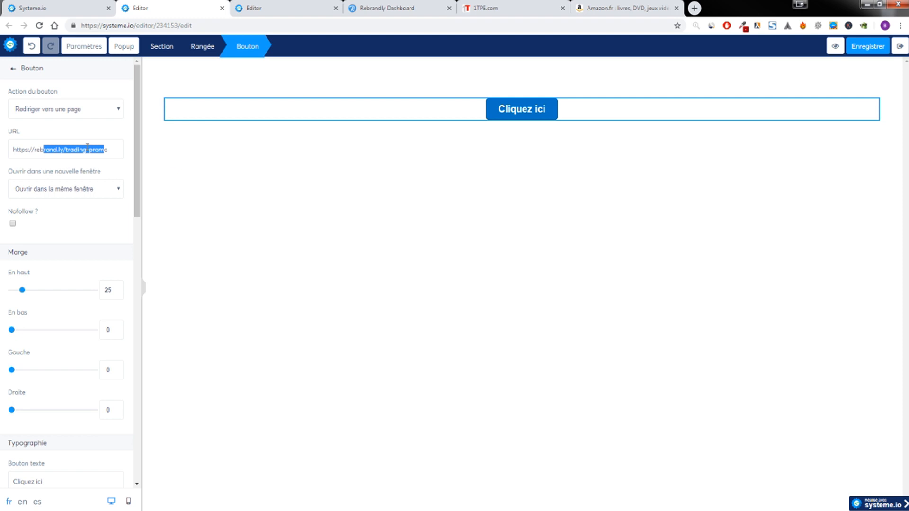
Review the funnel step, the 1TPE catalogue and Rebrandly's custom domain registration page, and return to the Rebrandly links list.
click(392, 147)
click(62, 8)
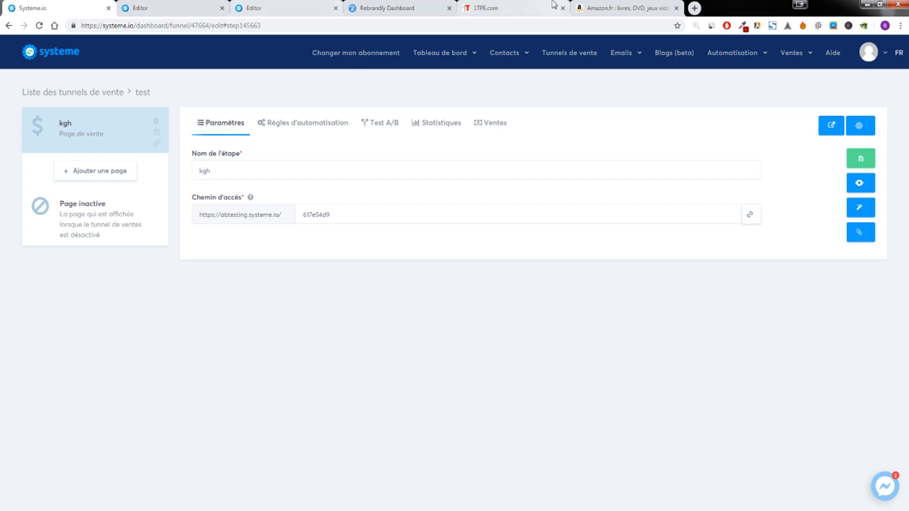
click(506, 8)
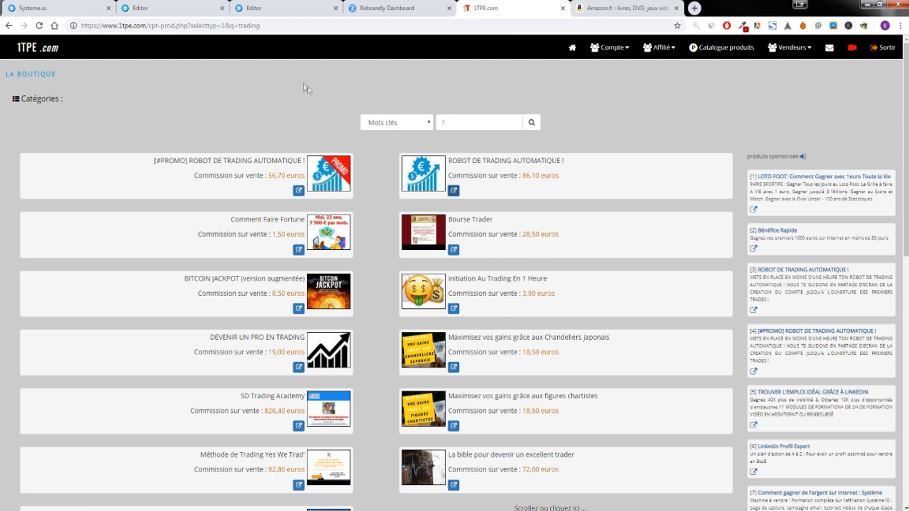
click(398, 8)
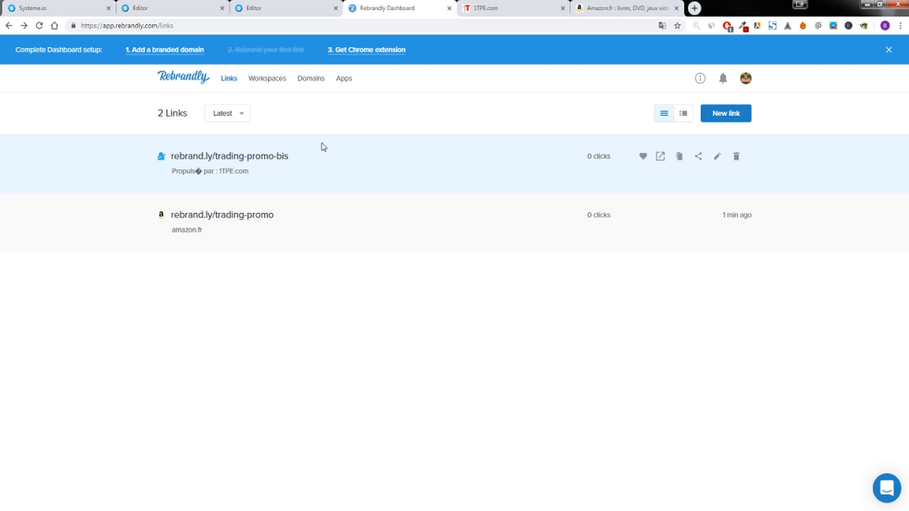
click(157, 51)
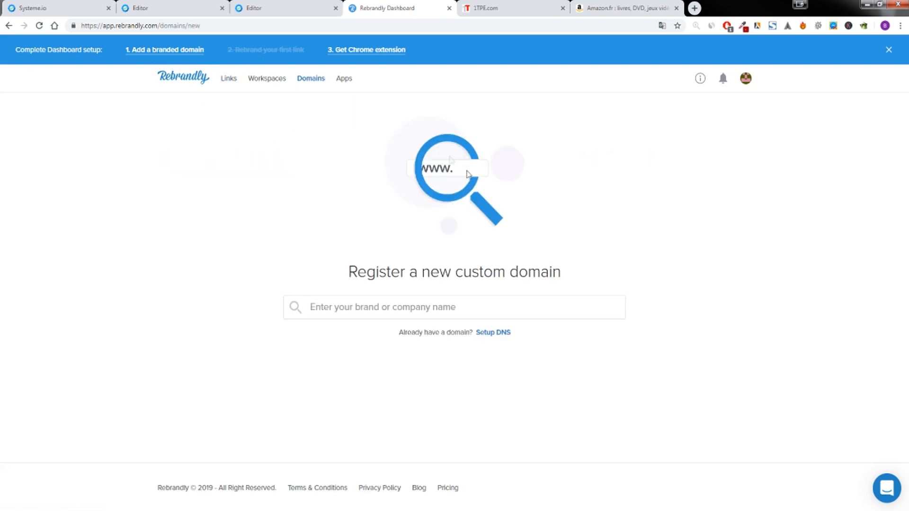
click(340, 308)
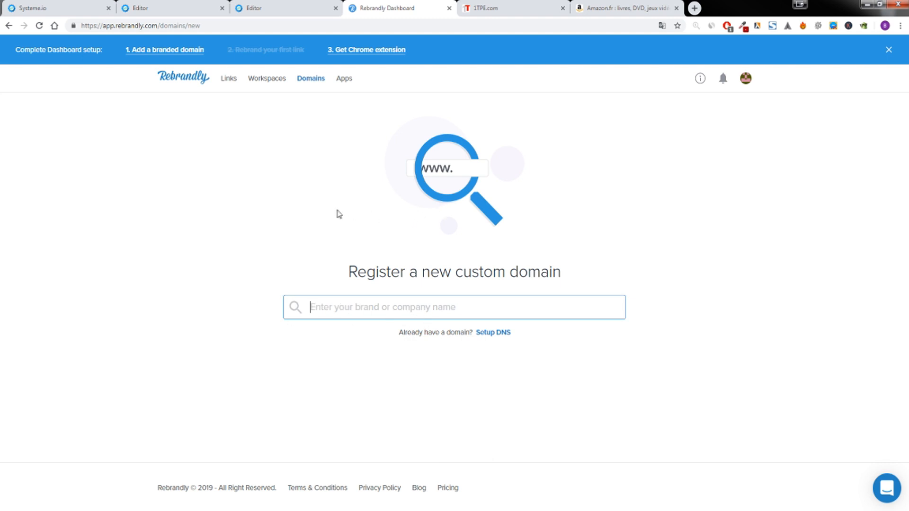
click(227, 80)
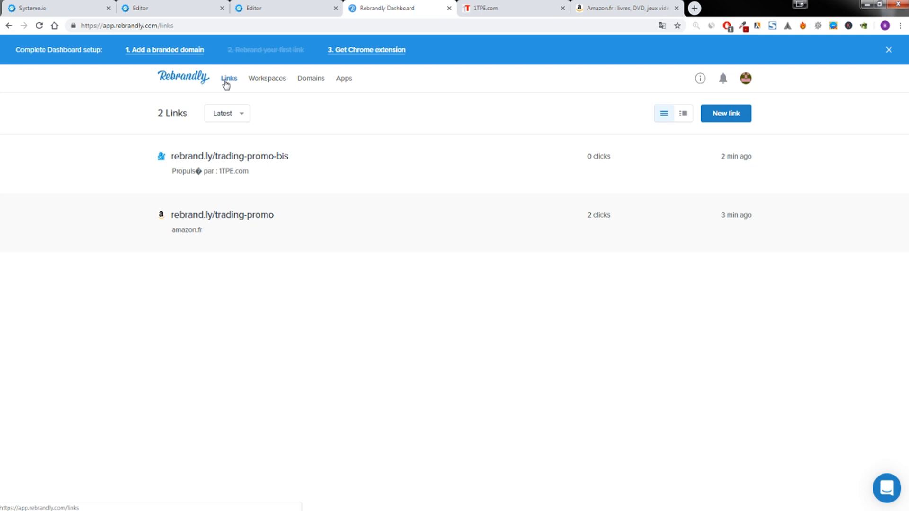
Open ecomharder.fr in a new tab, close the Amazon, 1TPE, Rebrandly and editor tabs, and go to the site's blog.
click(695, 8)
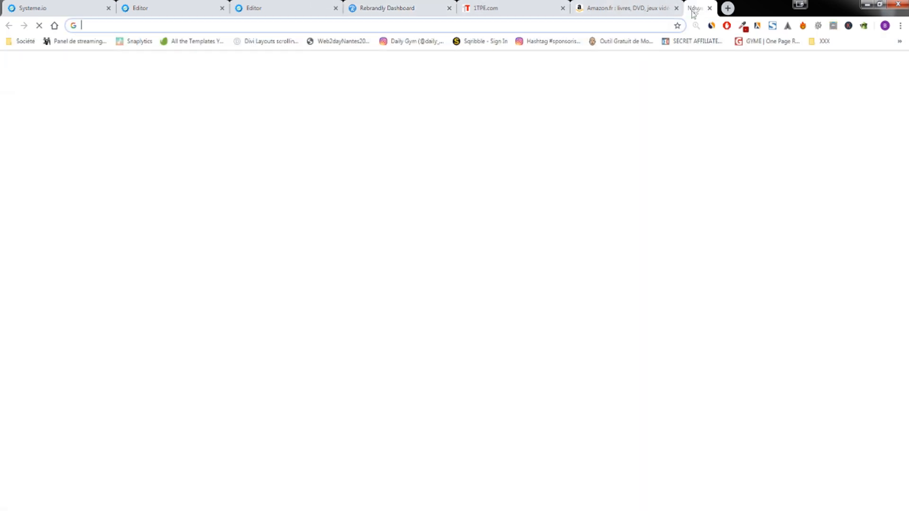
text(ecomharder)
key(Return)
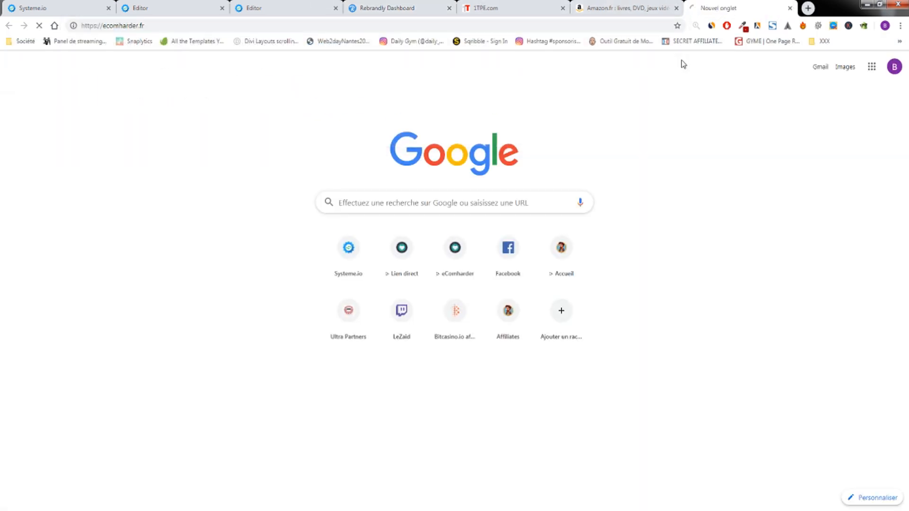
click(676, 8)
click(421, 7)
click(449, 8)
click(449, 8)
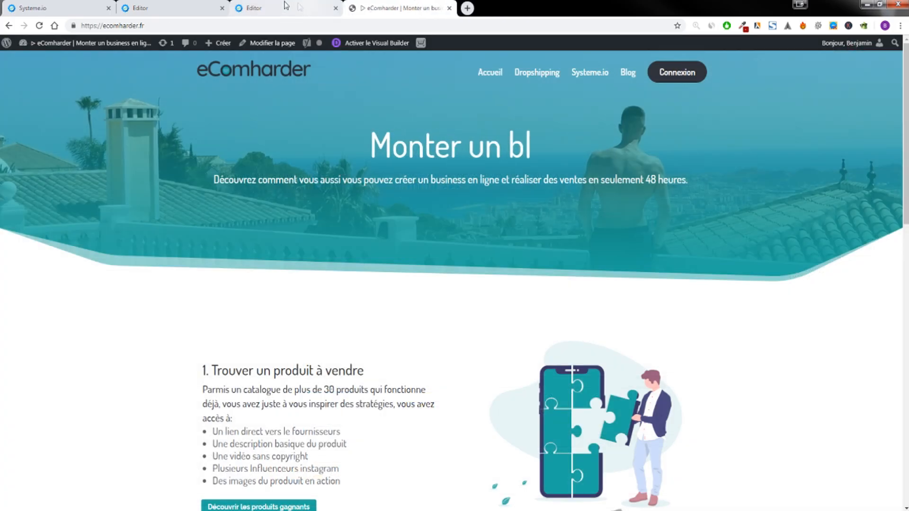
click(209, 8)
click(222, 8)
click(222, 8)
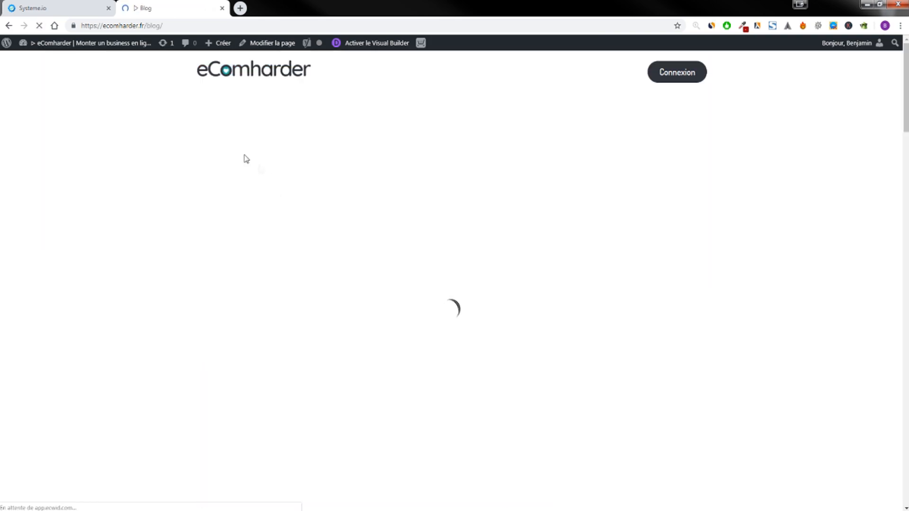
Open the four latest blog articles in separate tabs, from the 1000 emails per day article down to the products and suppliers one.
scroll(495, 211, down, 6)
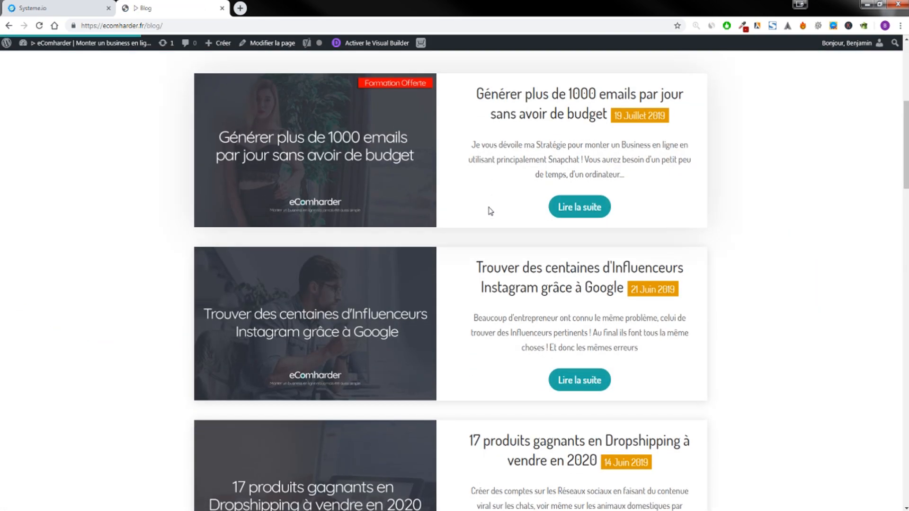
middle_click(573, 203)
middle_click(591, 385)
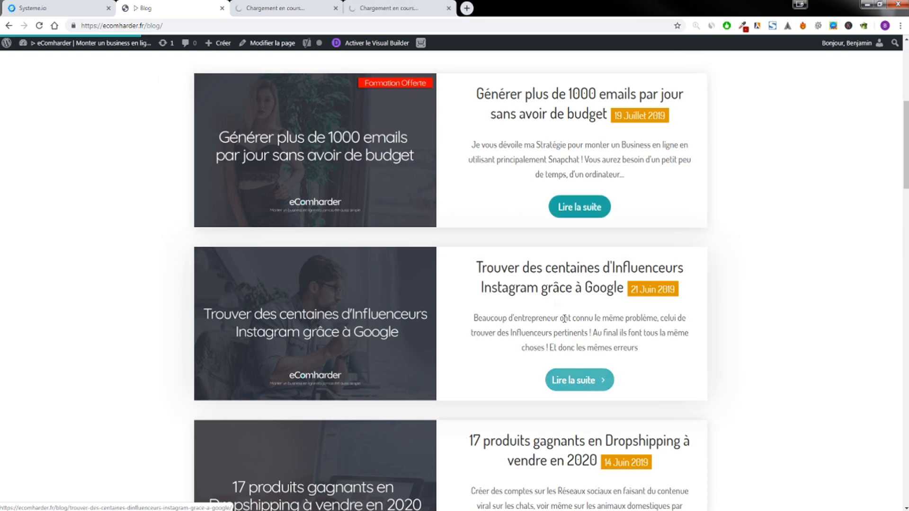
scroll(582, 374, down, 4)
middle_click(573, 364)
scroll(554, 322, down, 5)
middle_click(574, 255)
In the 1000 emails per day article, copy the link address behind Visiter SiteGround and paste it into the address bar for inspection.
click(286, 7)
scroll(513, 202, down, 20)
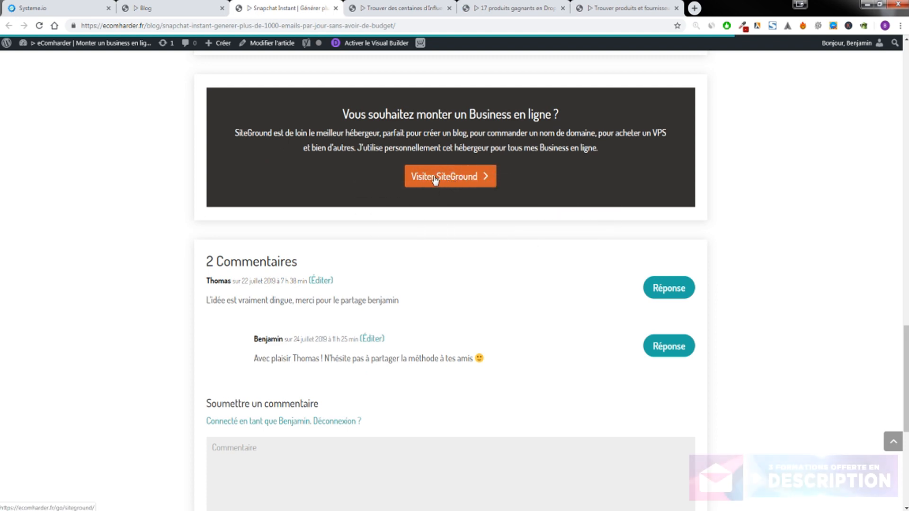
right_click(471, 178)
click(487, 234)
click(109, 26)
text(https://ecomharder.fr/go/siteground/)
drag(101, 26, 222, 38)
click(199, 24)
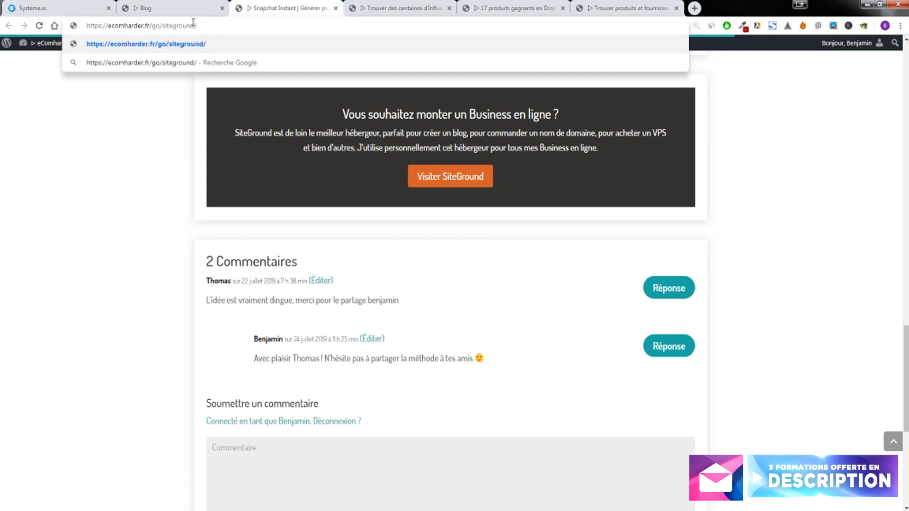
click(136, 150)
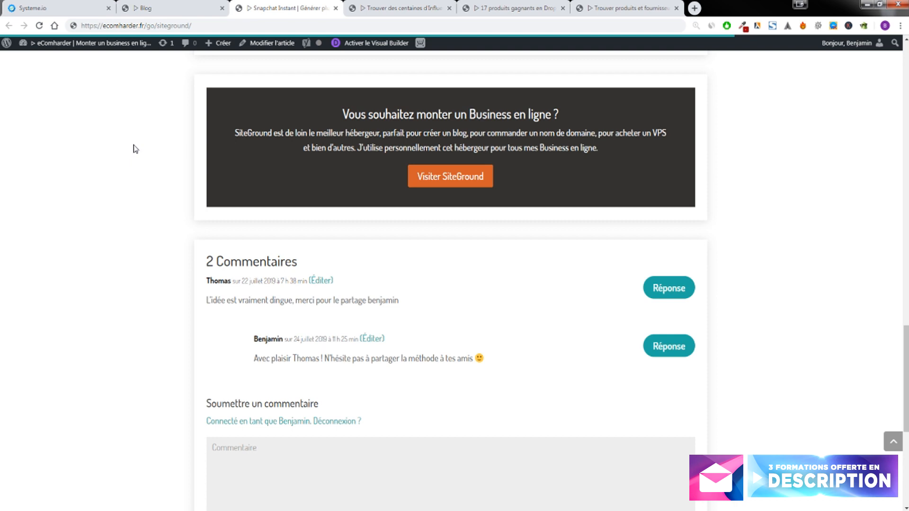
click(201, 24)
click(203, 21)
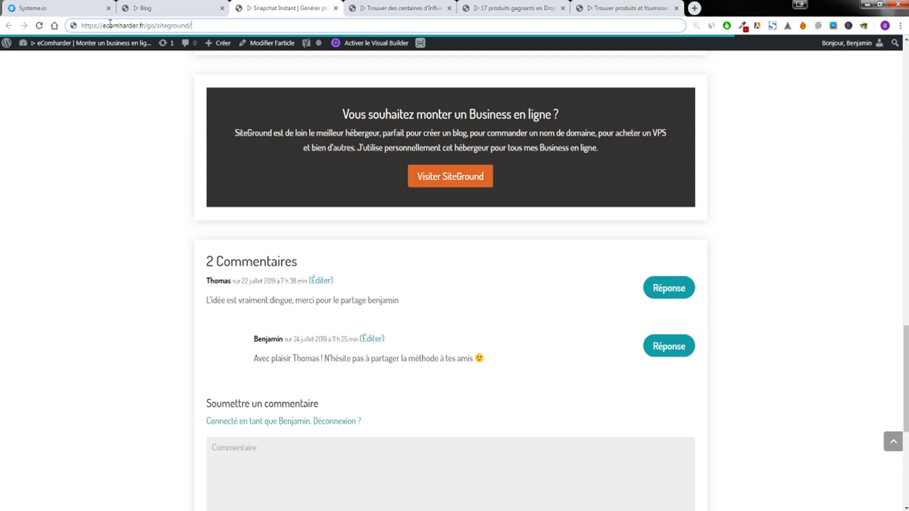
Examine the article's footer, including the eComharder logo and the Instagram link, and return to the start of the article.
scroll(132, 153, down, 7)
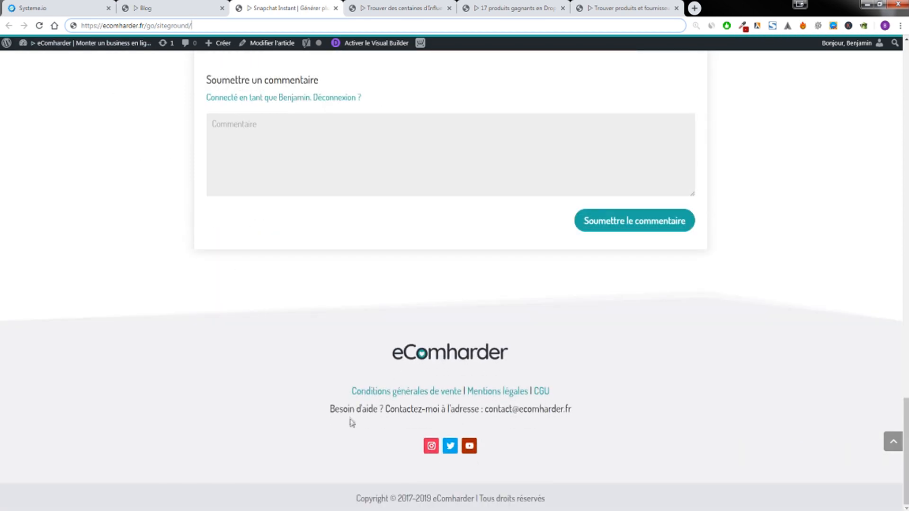
drag(431, 448, 417, 433)
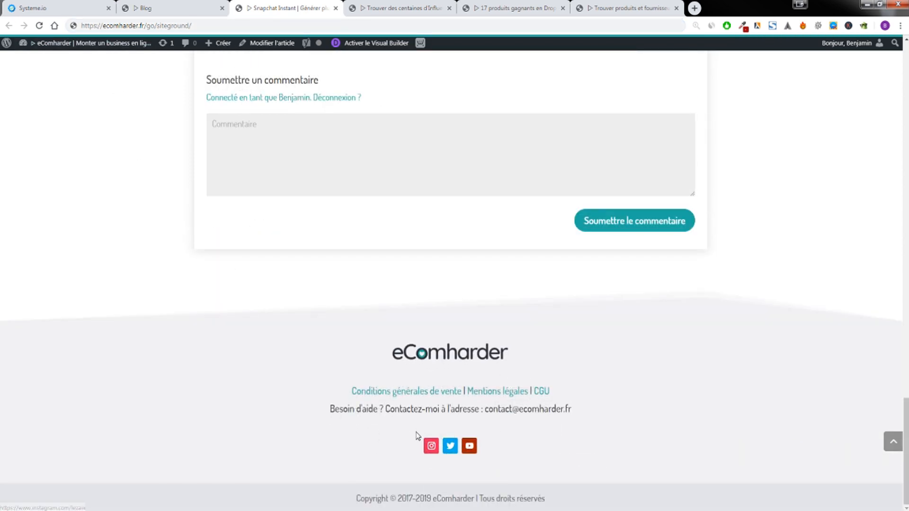
drag(350, 341, 581, 372)
click(619, 404)
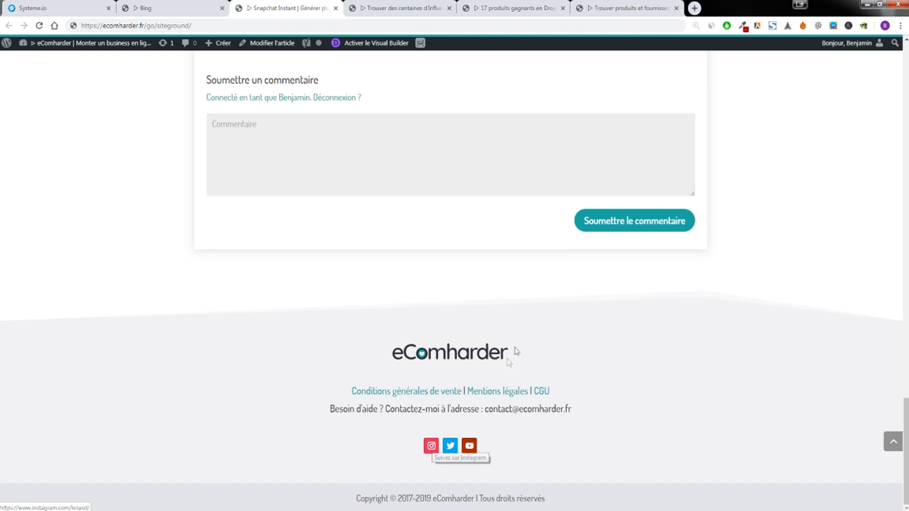
scroll(447, 328, up, 1)
scroll(447, 328, up, 20)
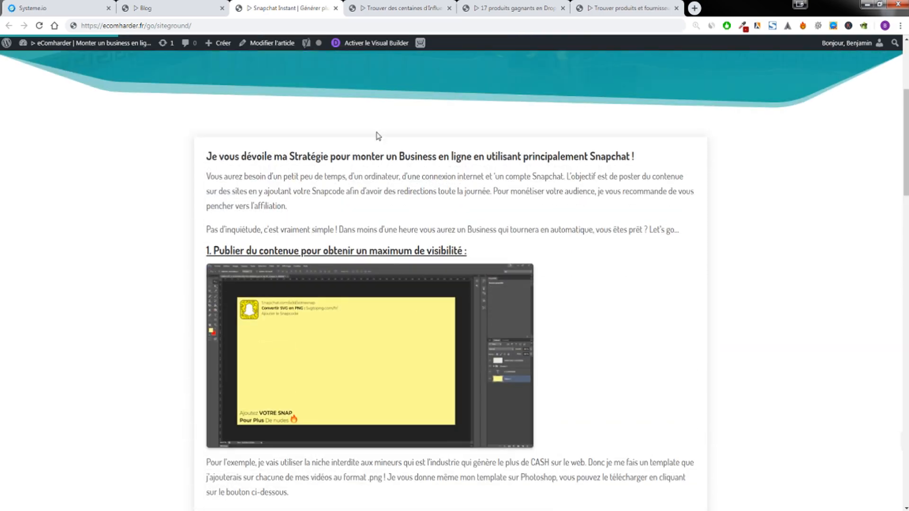
In the Instagram influencers article, find the SiteGround banner below the content and check where Visiter SiteGround leads.
click(410, 6)
scroll(442, 156, down, 20)
scroll(448, 345, up, 7)
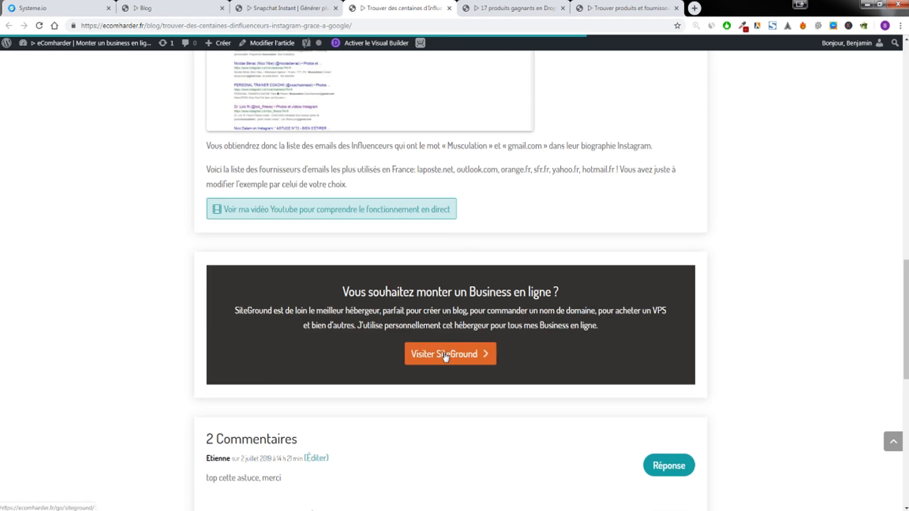